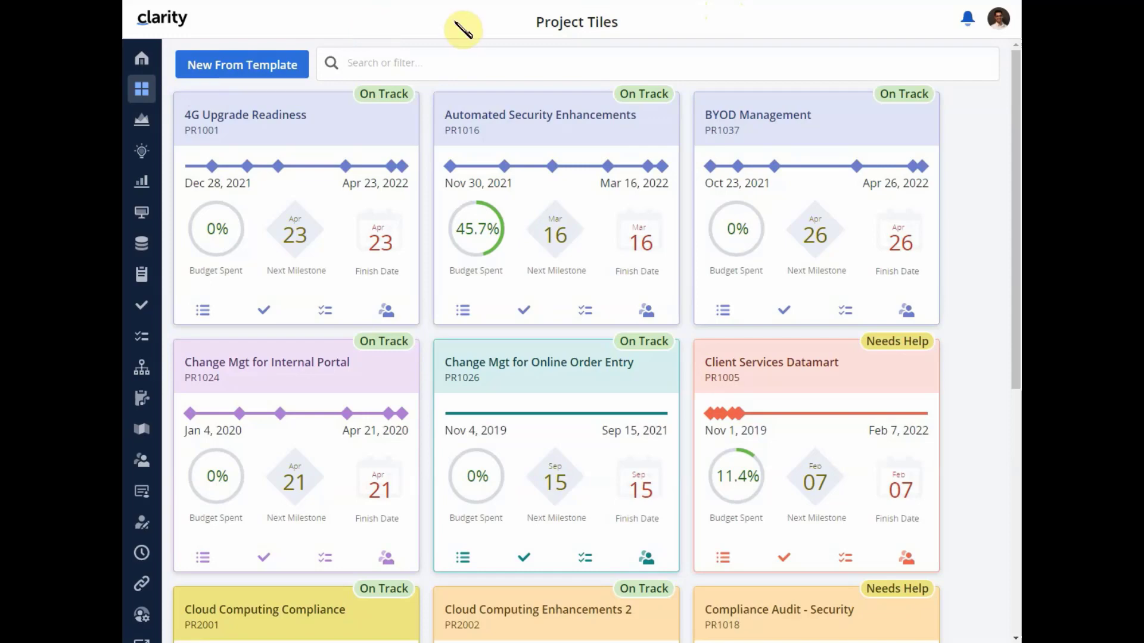
Open the Objectives & Key Results of the Innovation at Scale investment in the Strategy list.
click(144, 187)
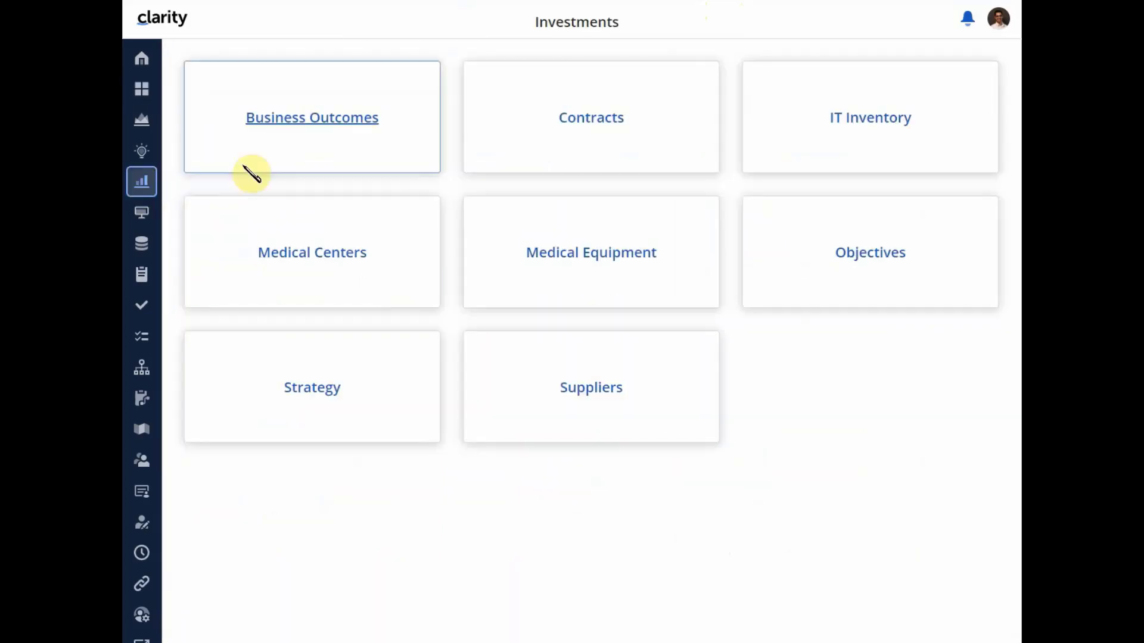
click(363, 404)
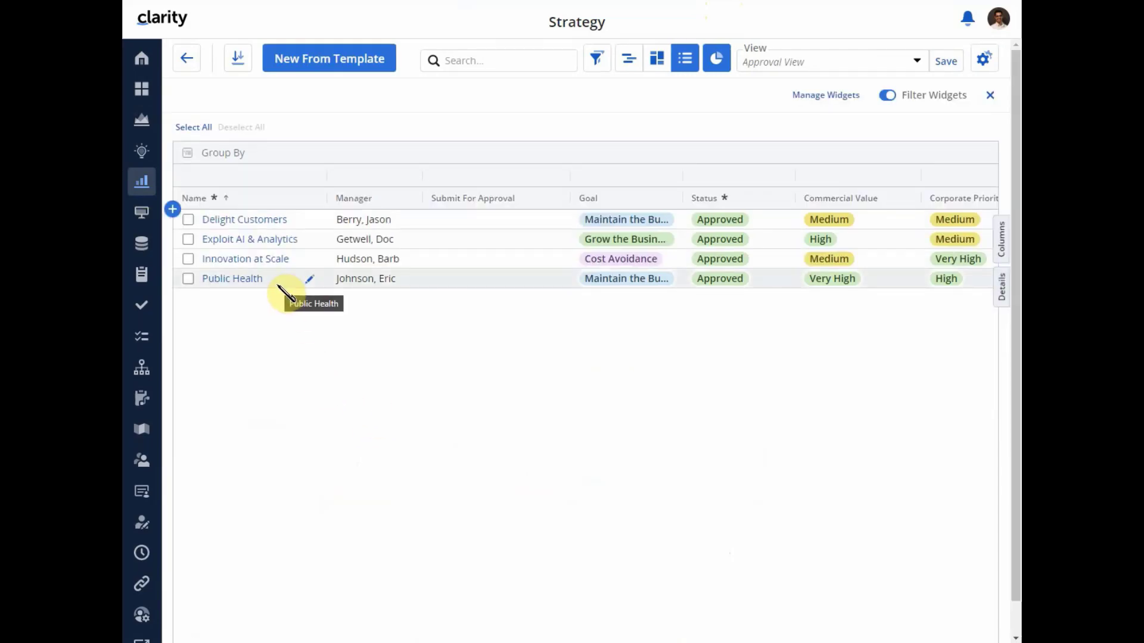
click(234, 260)
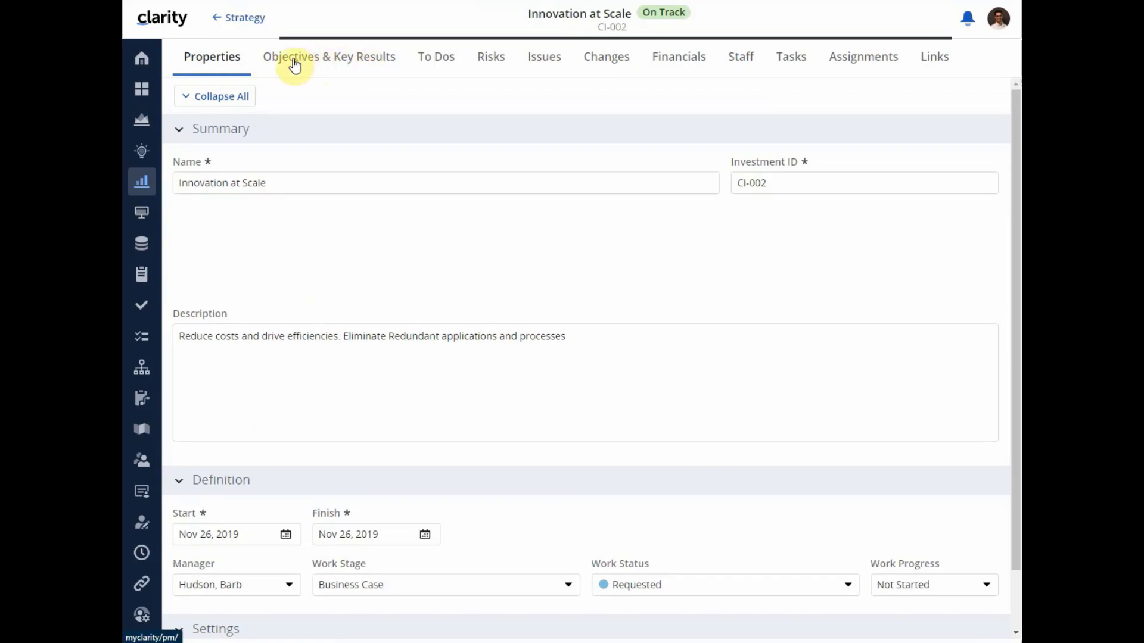
click(330, 64)
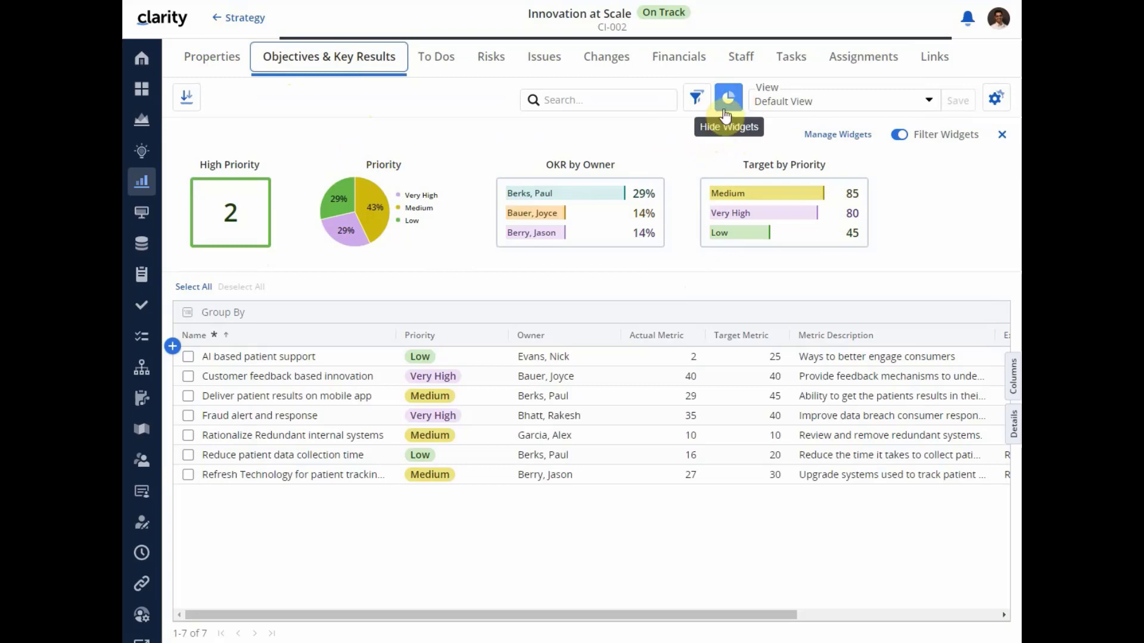
Look over the available key result widgets and apply the High Priority view to Innovation at Scale's objectives.
click(825, 135)
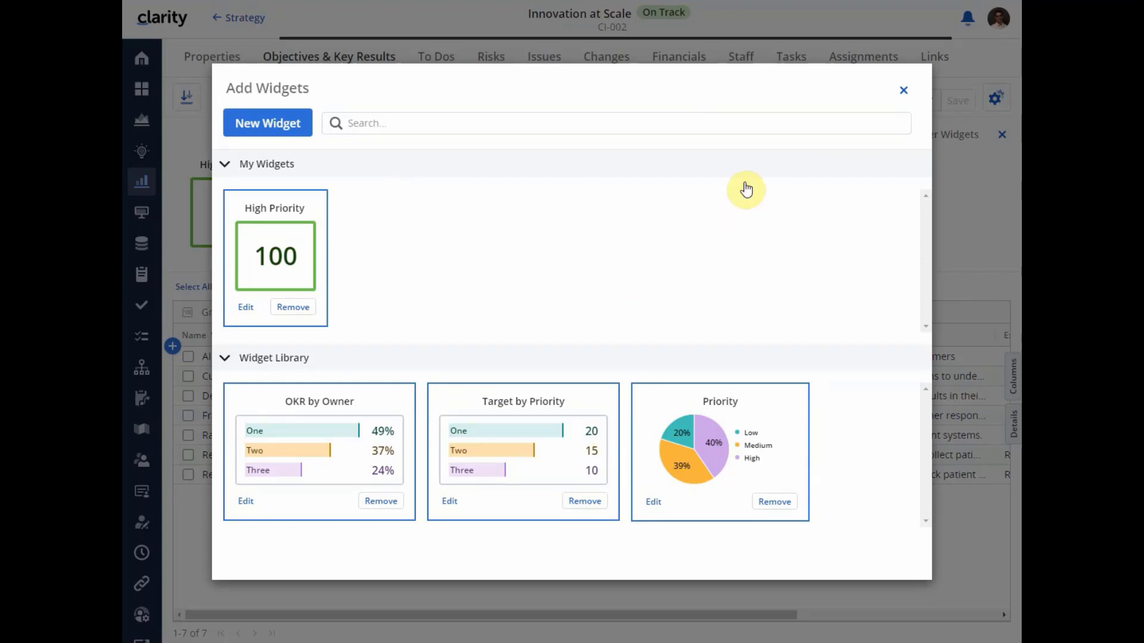
click(904, 92)
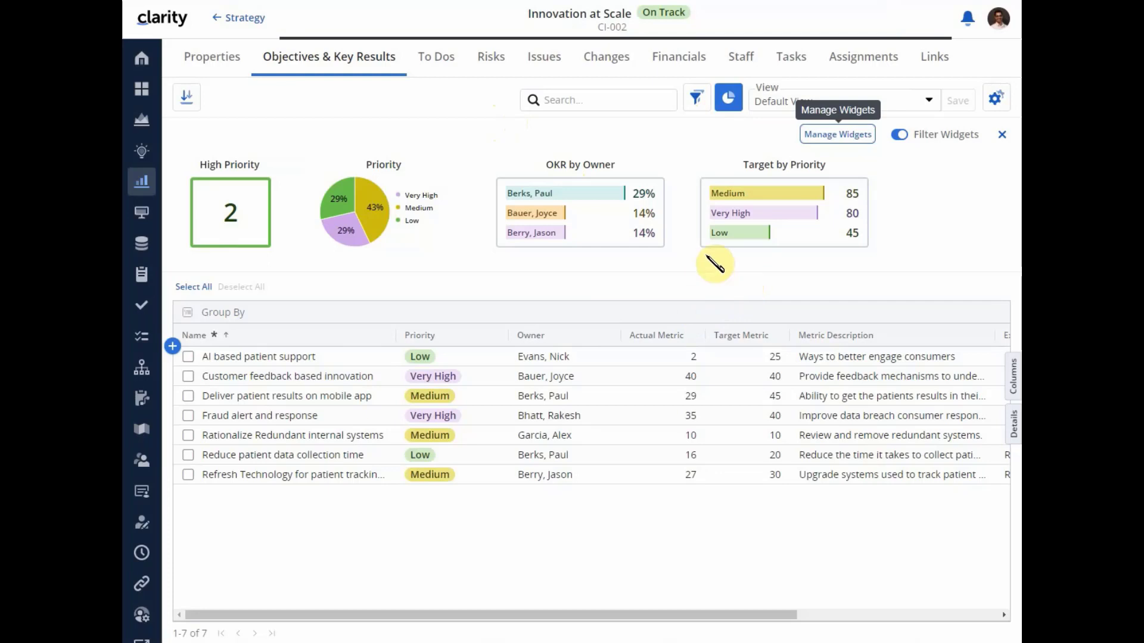
click(780, 106)
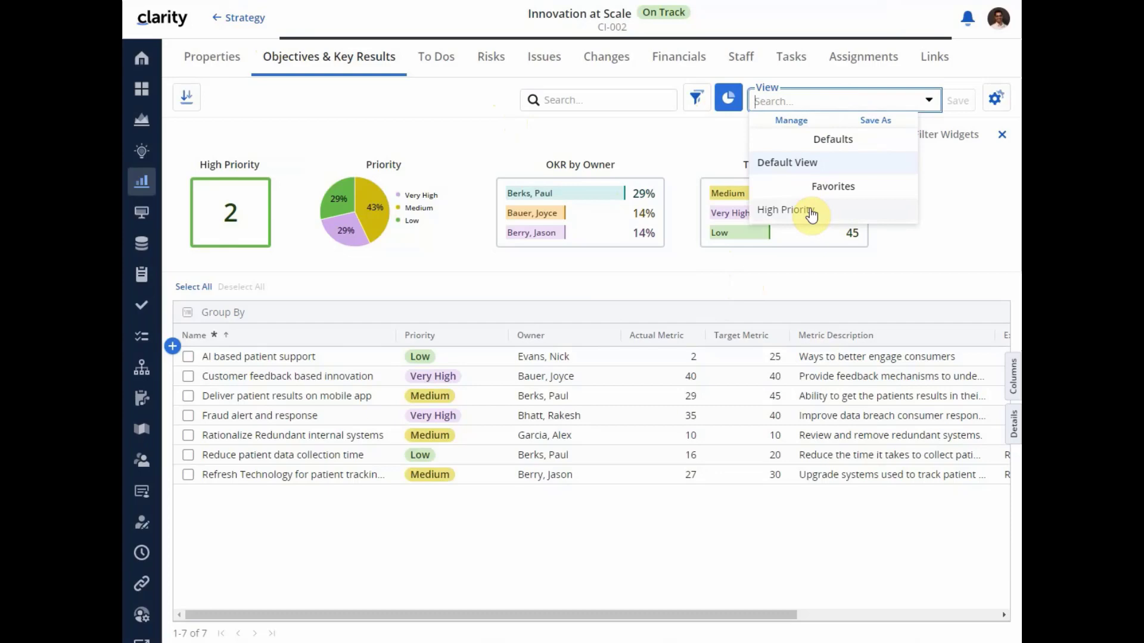
click(812, 211)
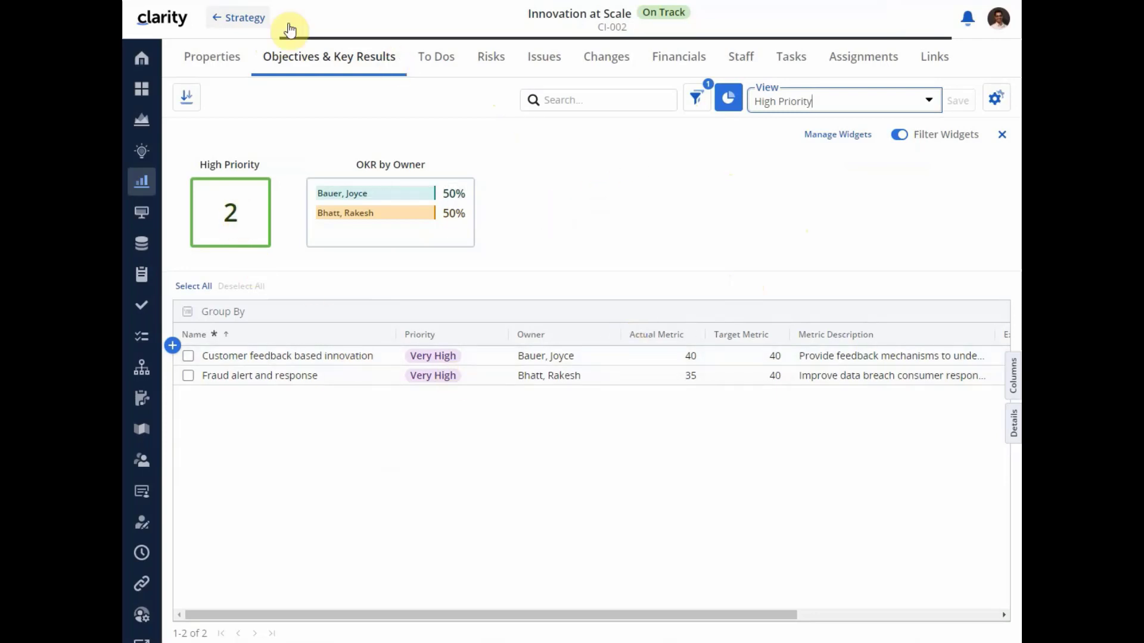
Open the Objectives & Key Results of the Delight Customers strategy and apply Default View.
click(253, 19)
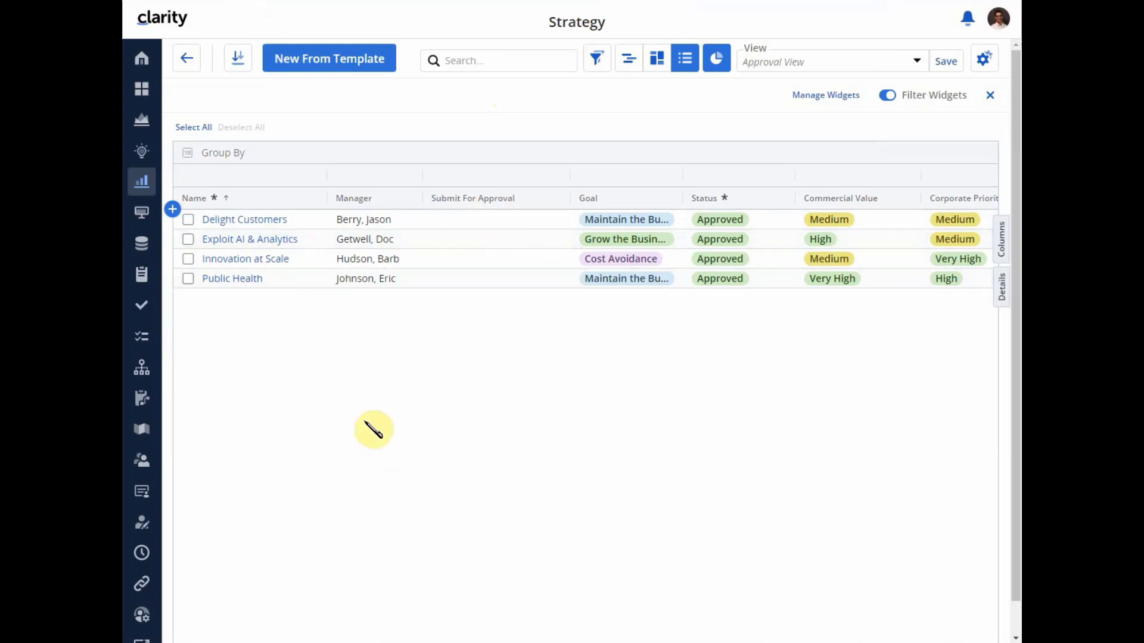
click(238, 220)
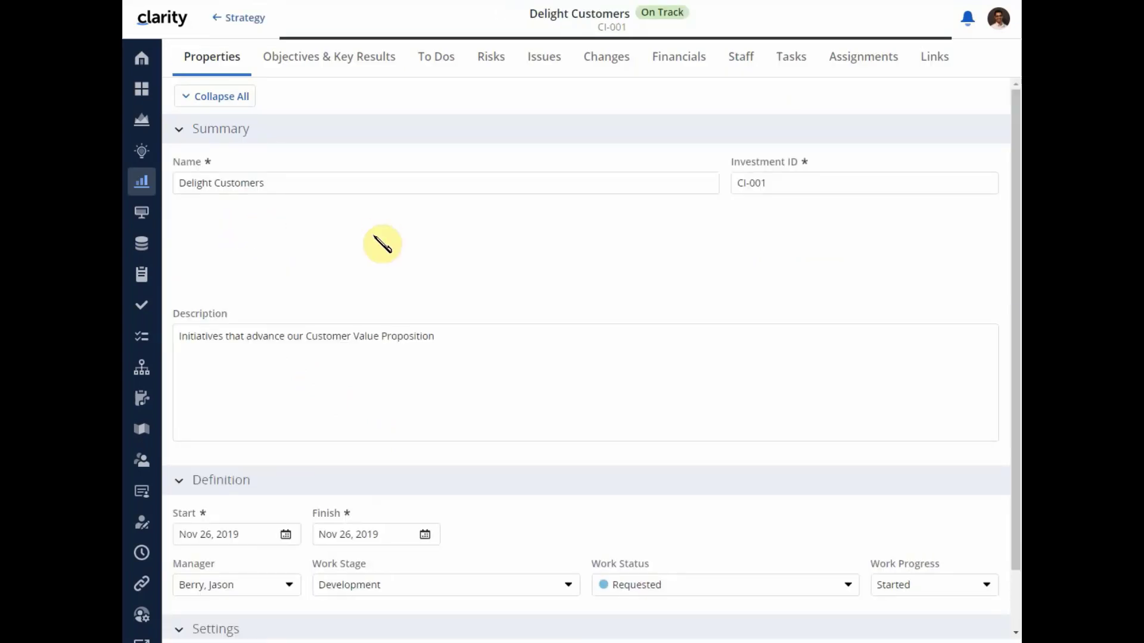
click(343, 61)
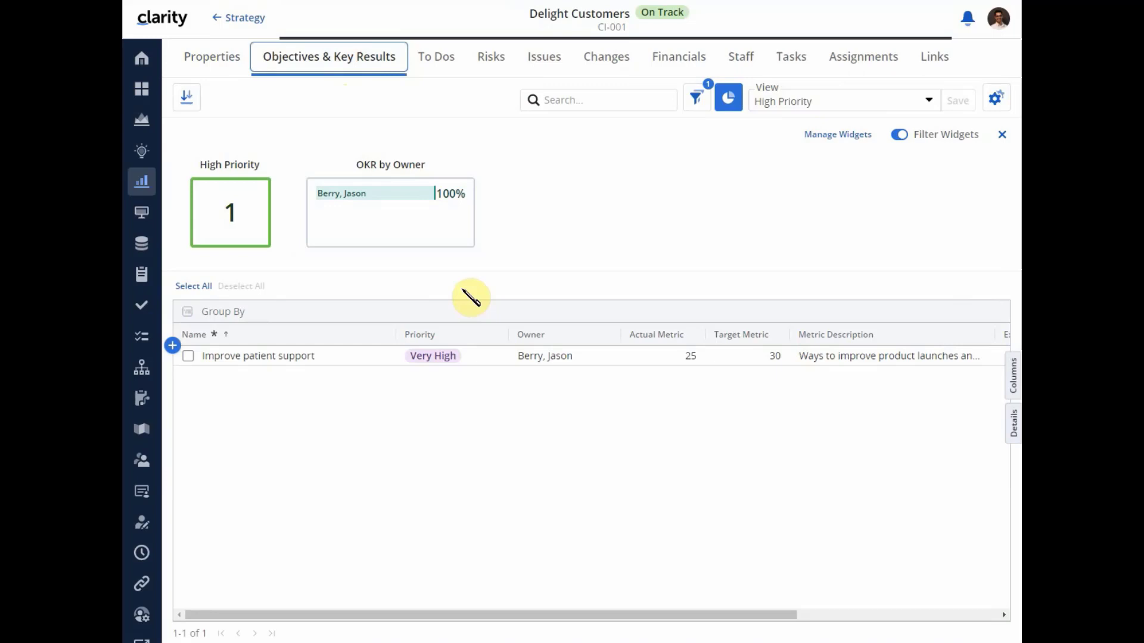
click(928, 99)
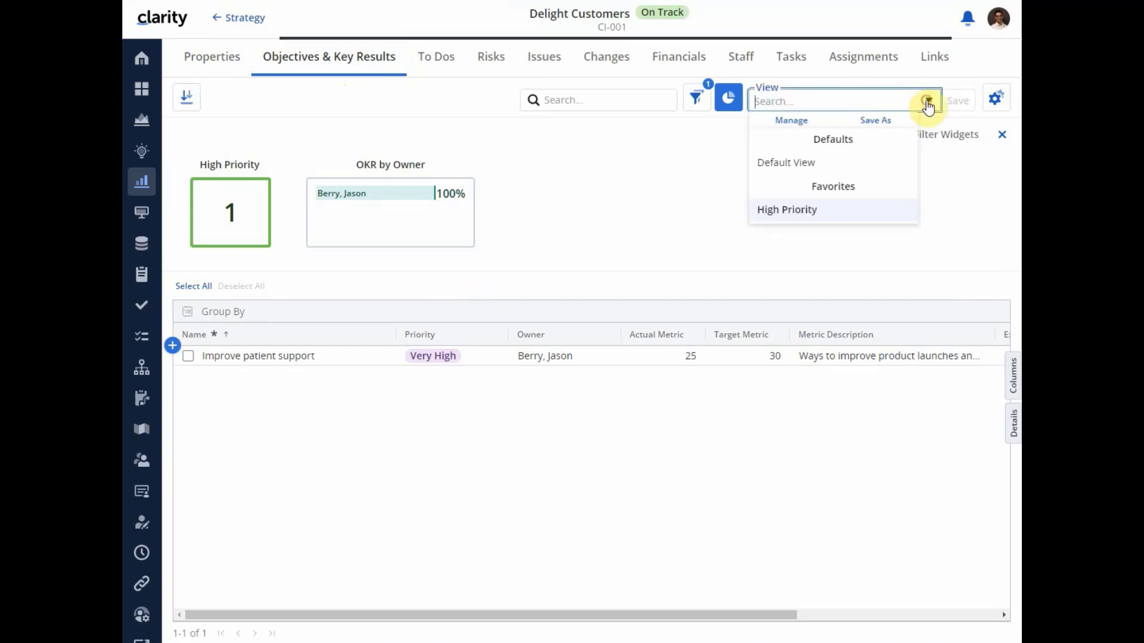
click(821, 160)
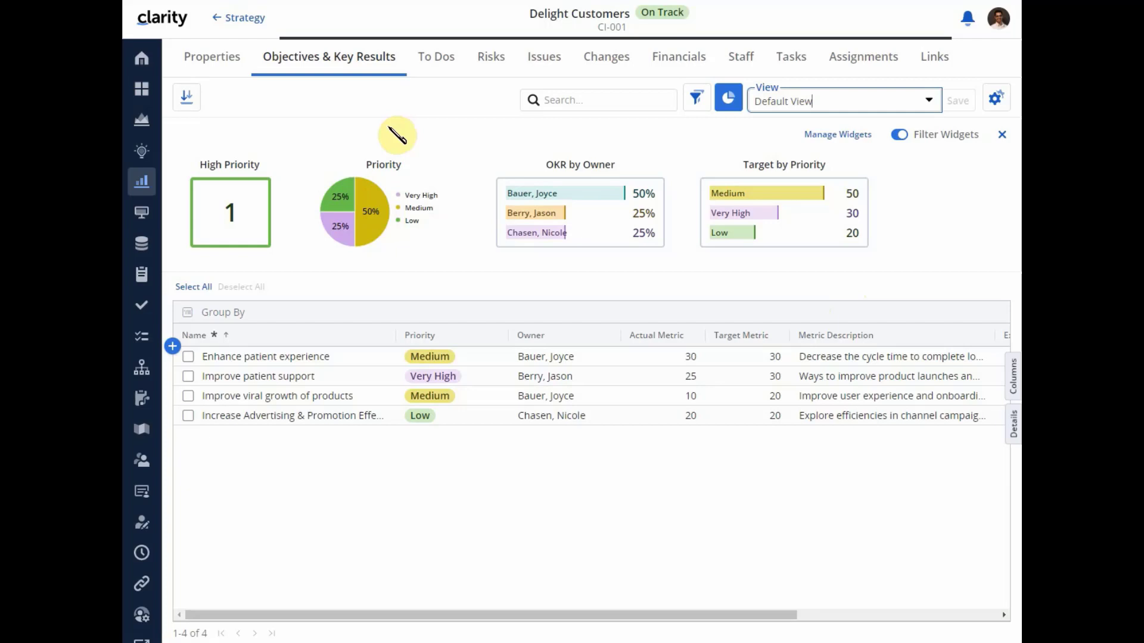
Open the to dos that belong to tasks and review their summary widgets.
click(154, 340)
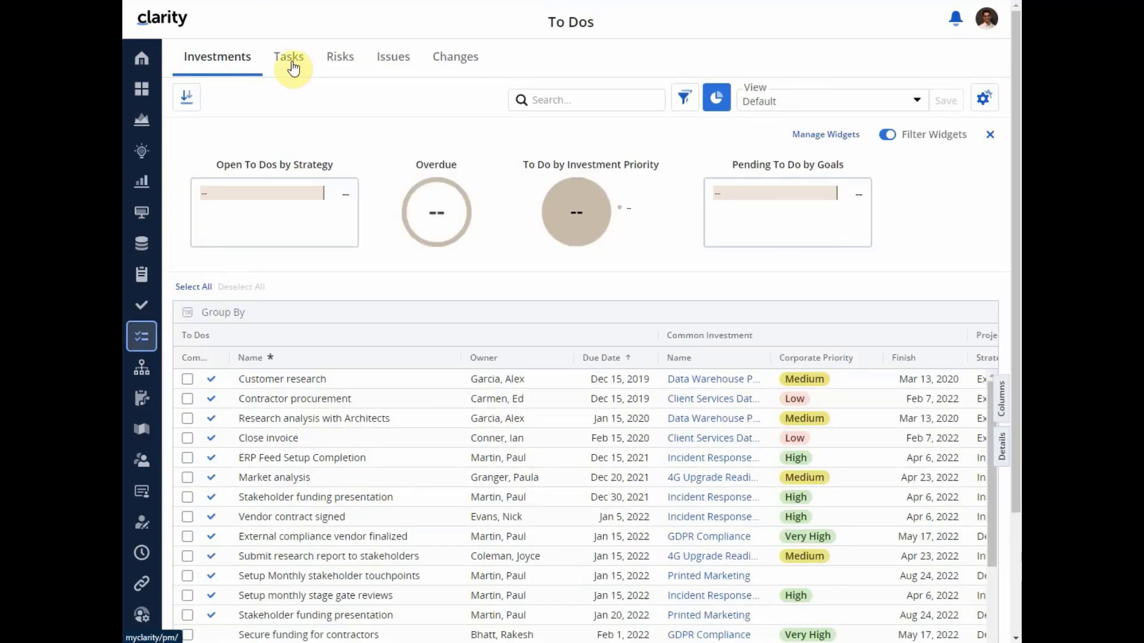
click(291, 60)
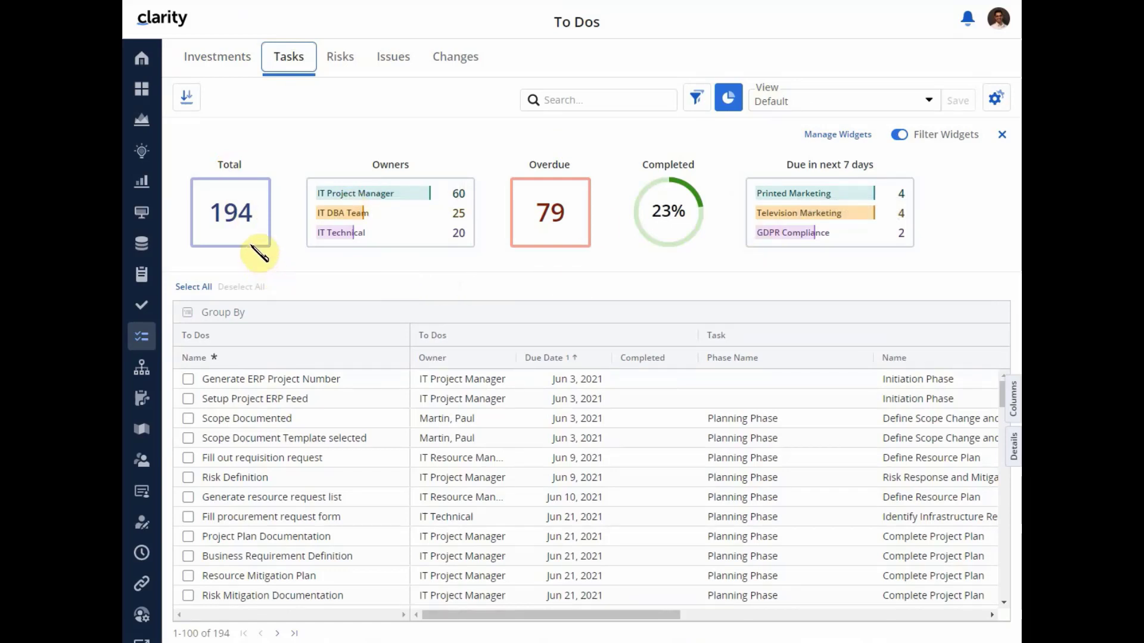
mouse_move(370, 226)
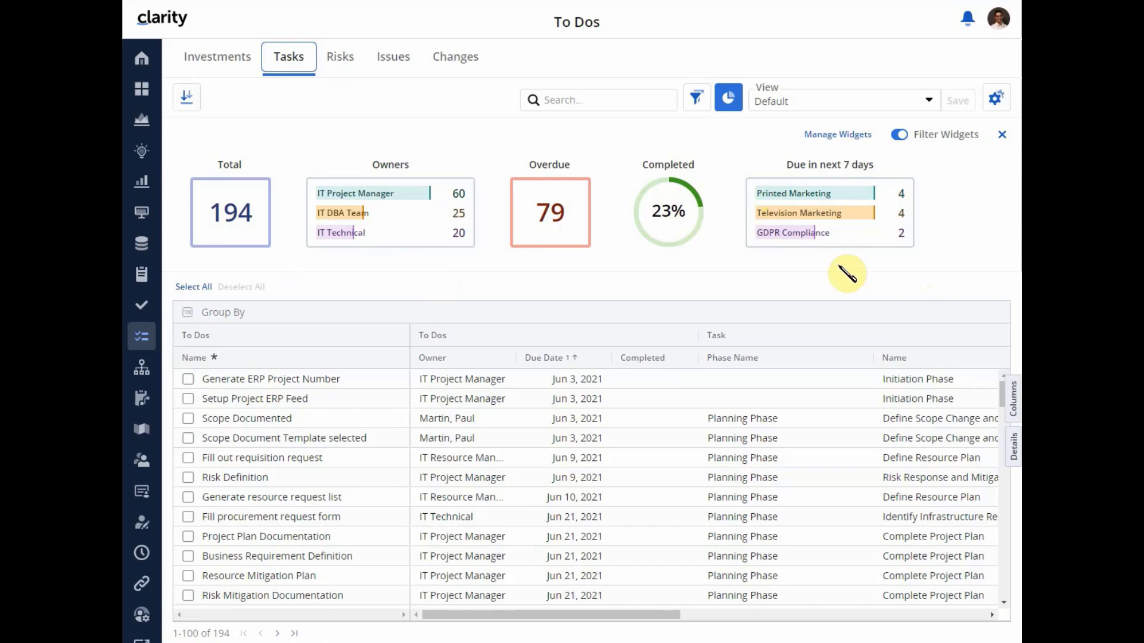
Open the "Due in next 7 days" widget for editing and examine the end-date options of its Due Date filter.
click(844, 141)
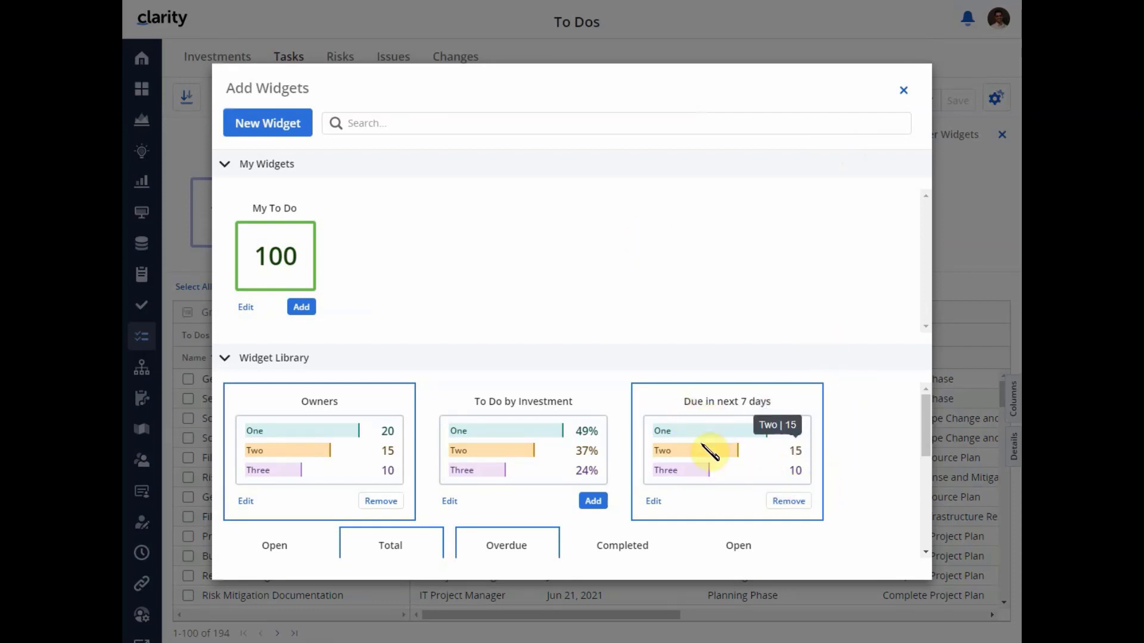
click(653, 502)
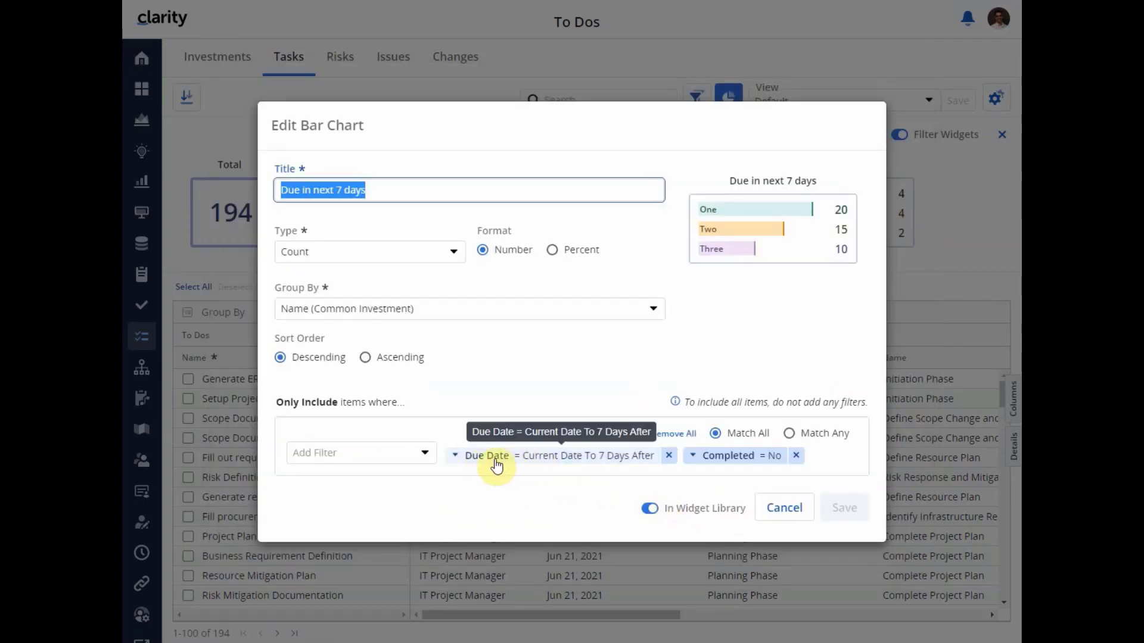
click(572, 463)
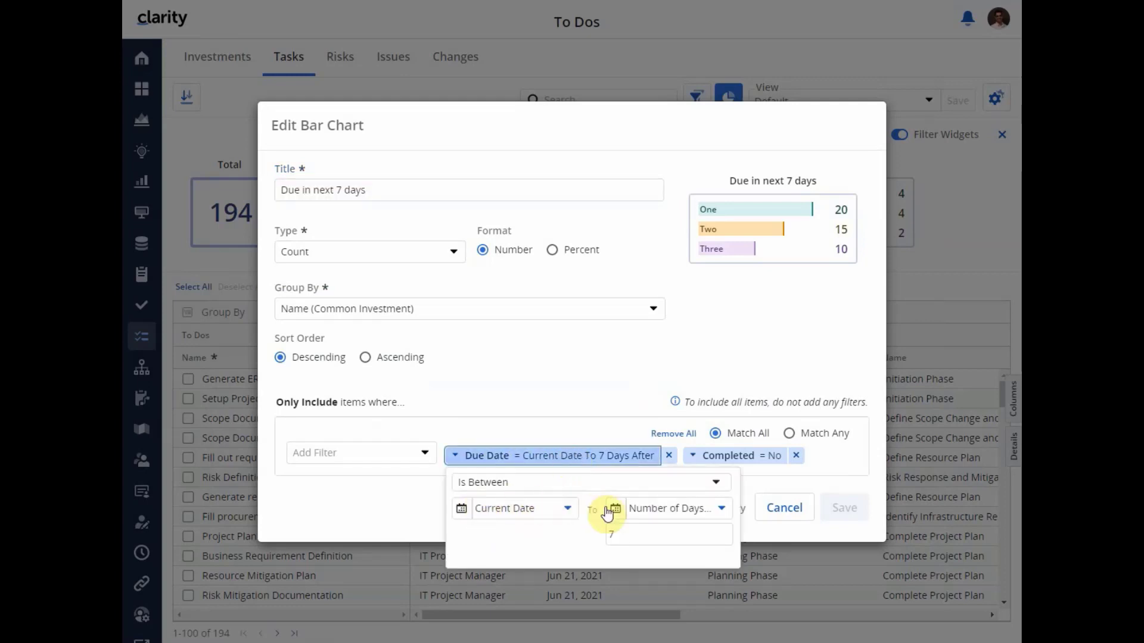
click(719, 513)
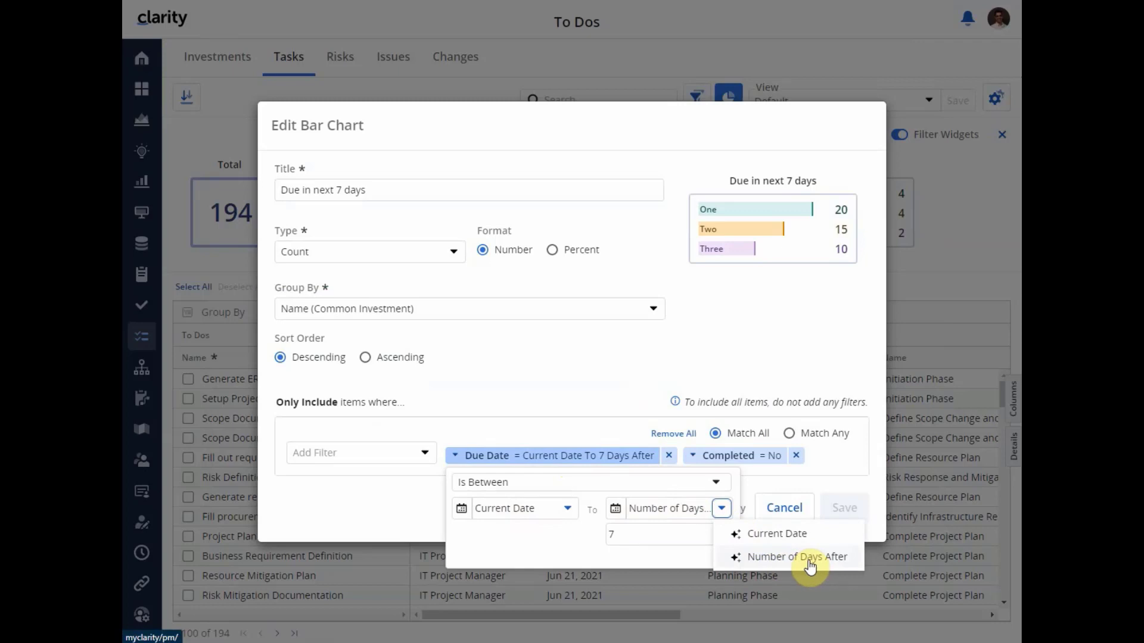
Try 14 days after the current date as the widget's Due Date limit and restore it to 7 days.
click(647, 536)
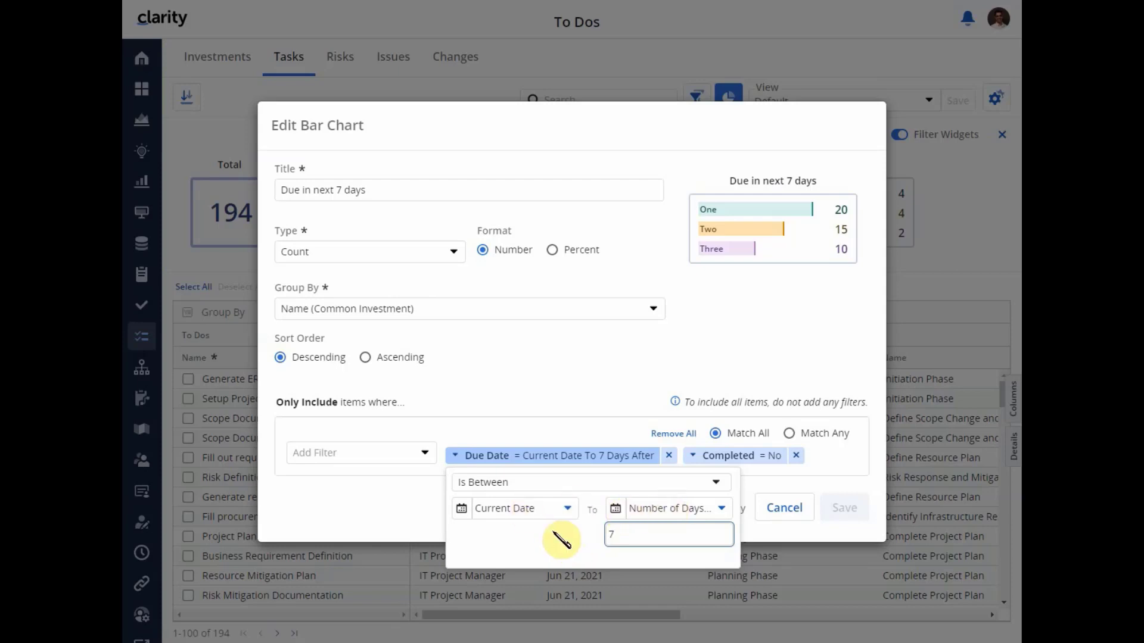
drag(623, 532, 593, 539)
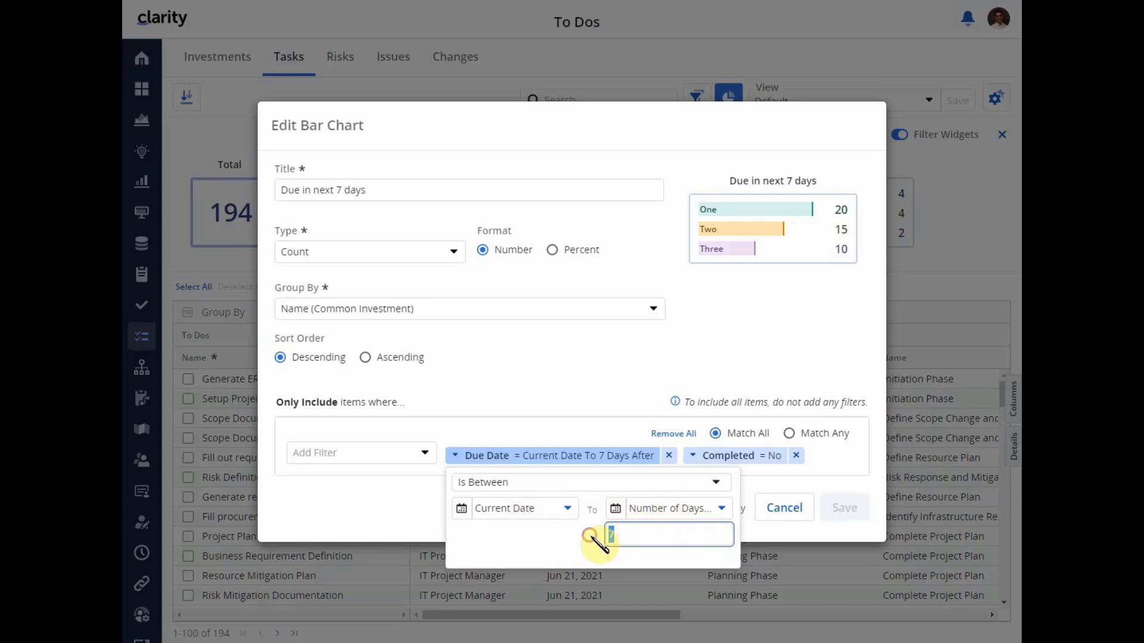
text(14)
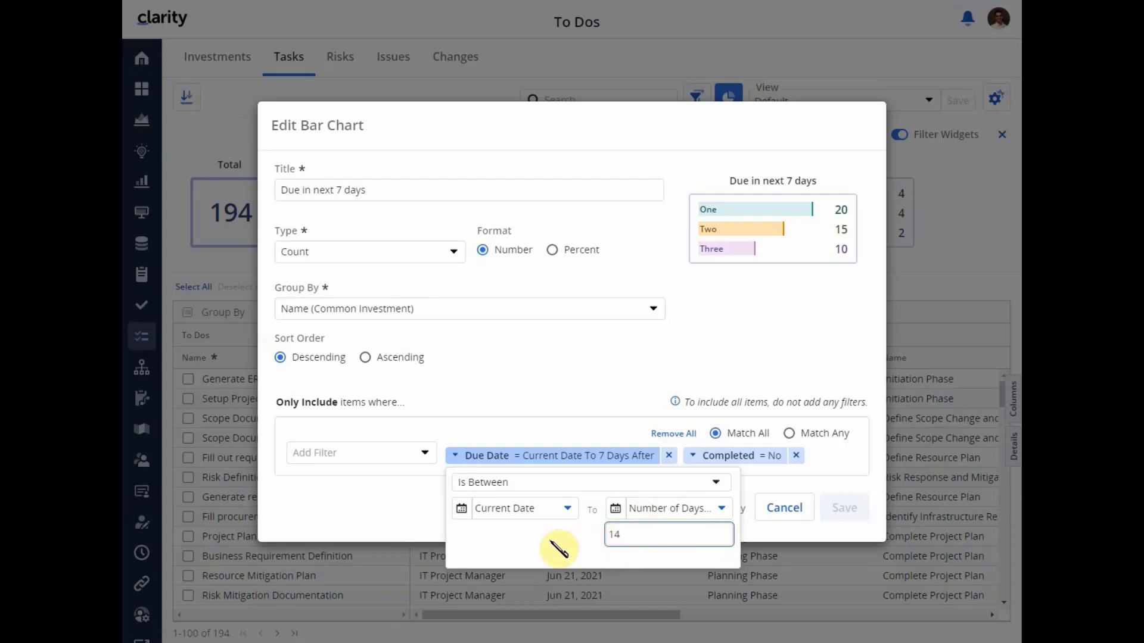
drag(643, 535, 610, 539)
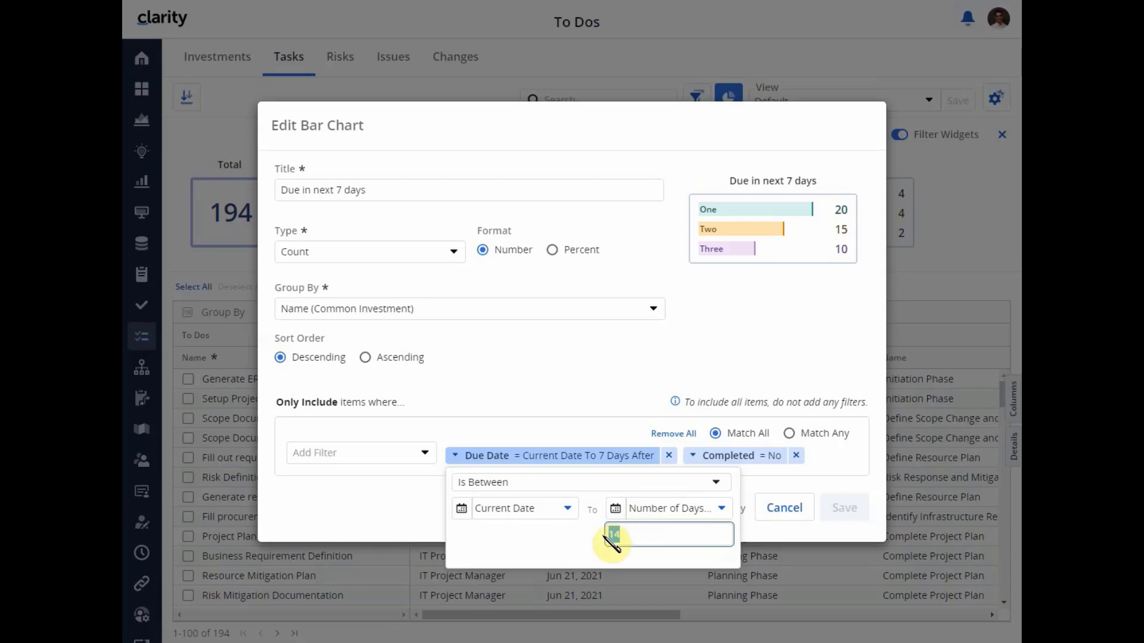
text(7)
click(545, 539)
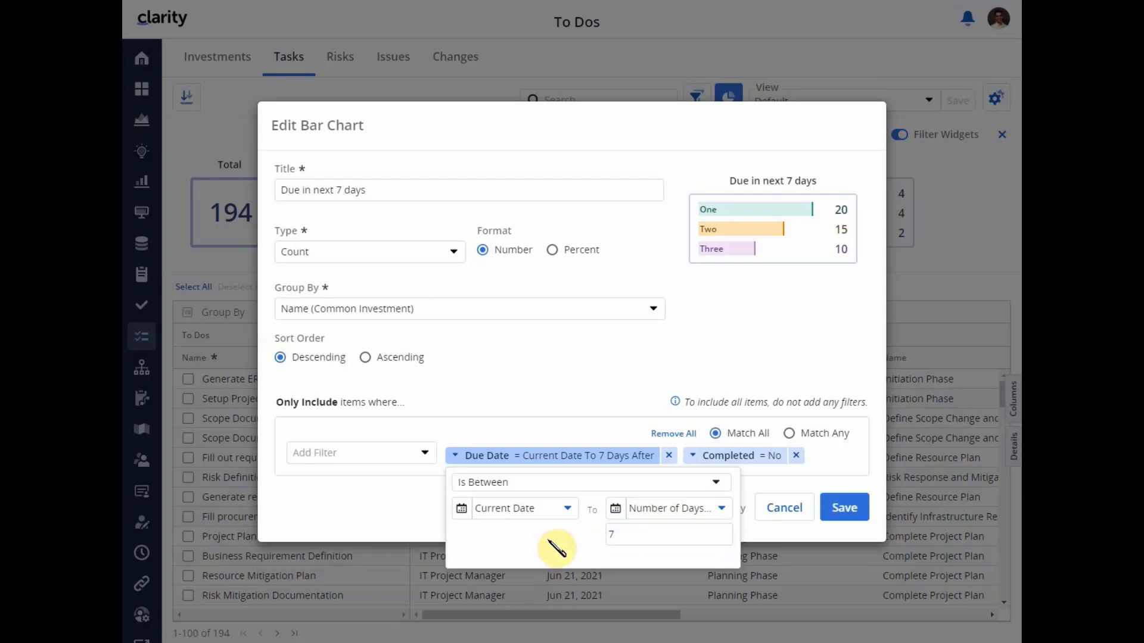
Try a Due Date range from 7 days before to the current date, discard the widget edit and close the widget library.
click(724, 508)
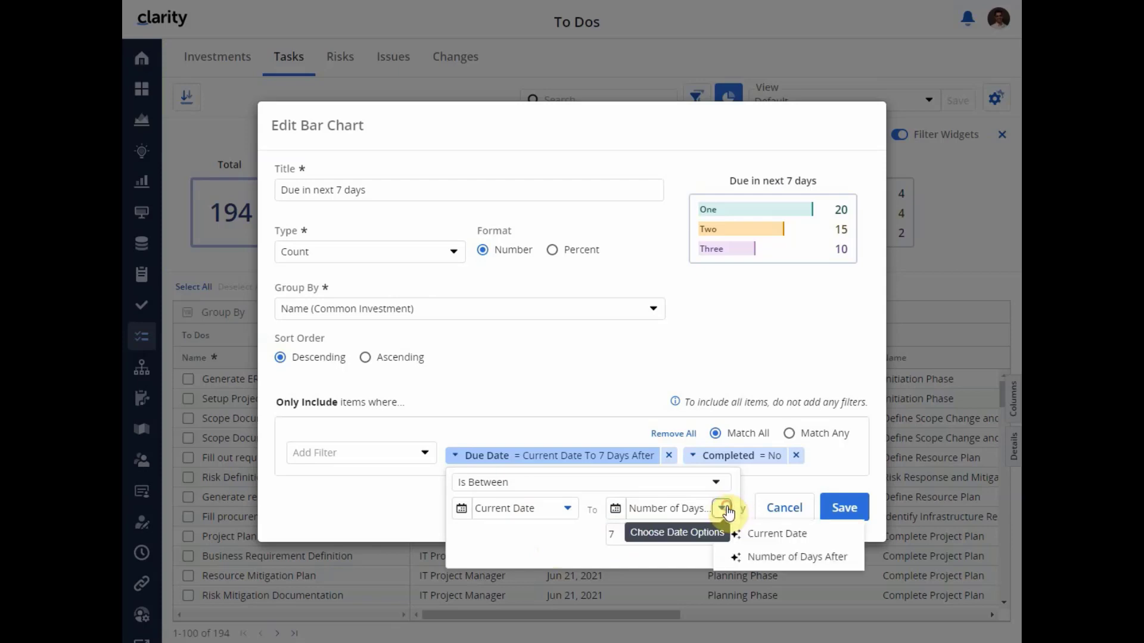
click(761, 534)
click(569, 518)
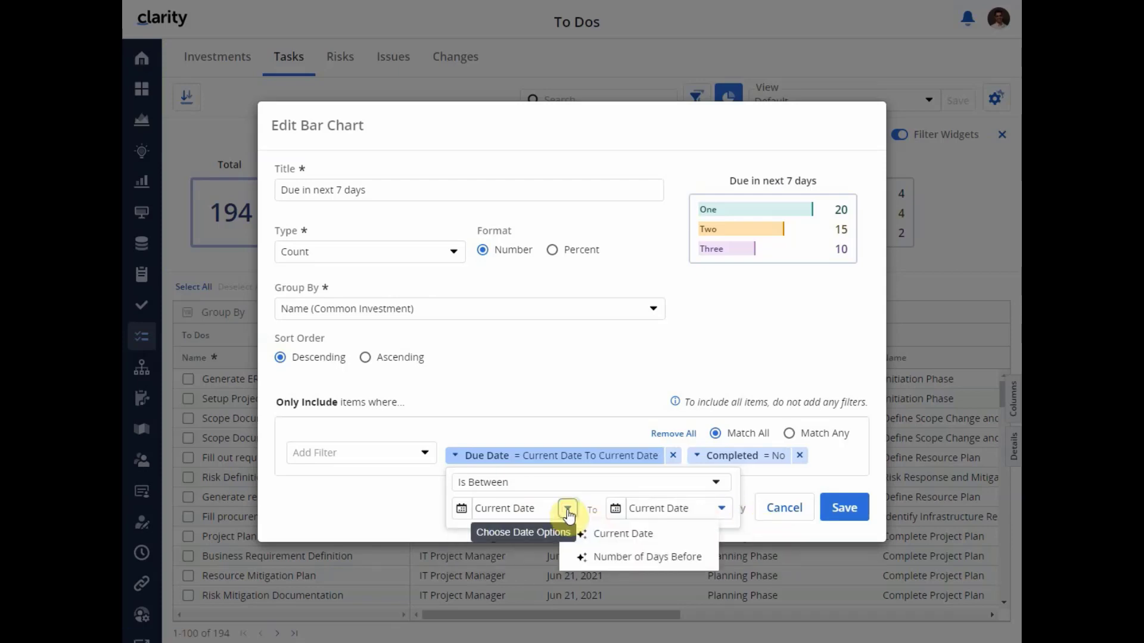
click(613, 556)
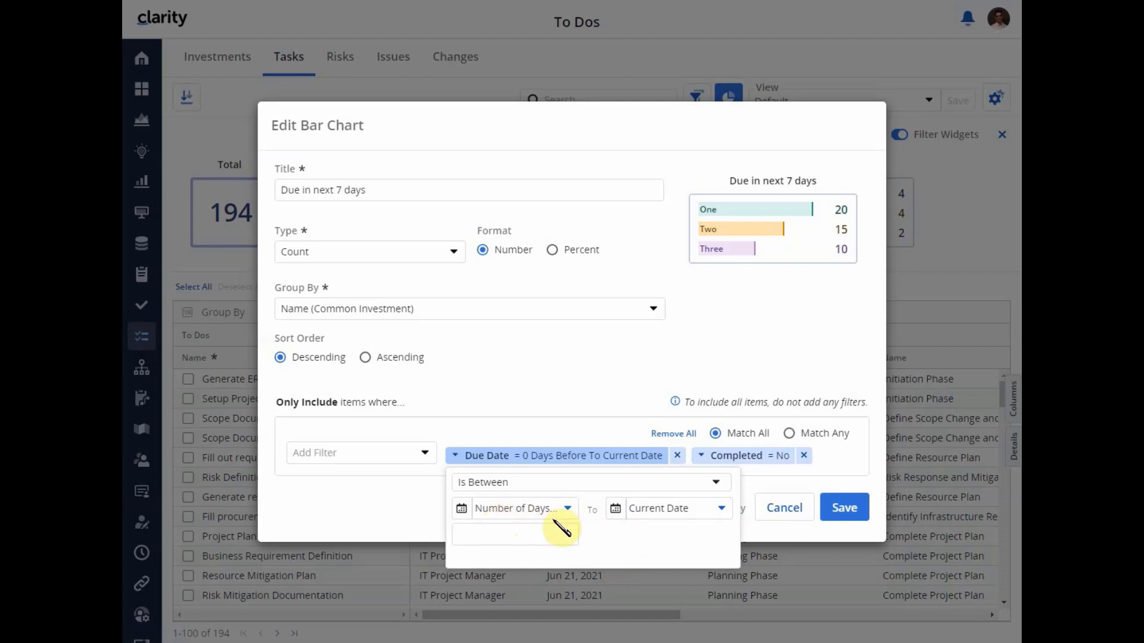
click(514, 533)
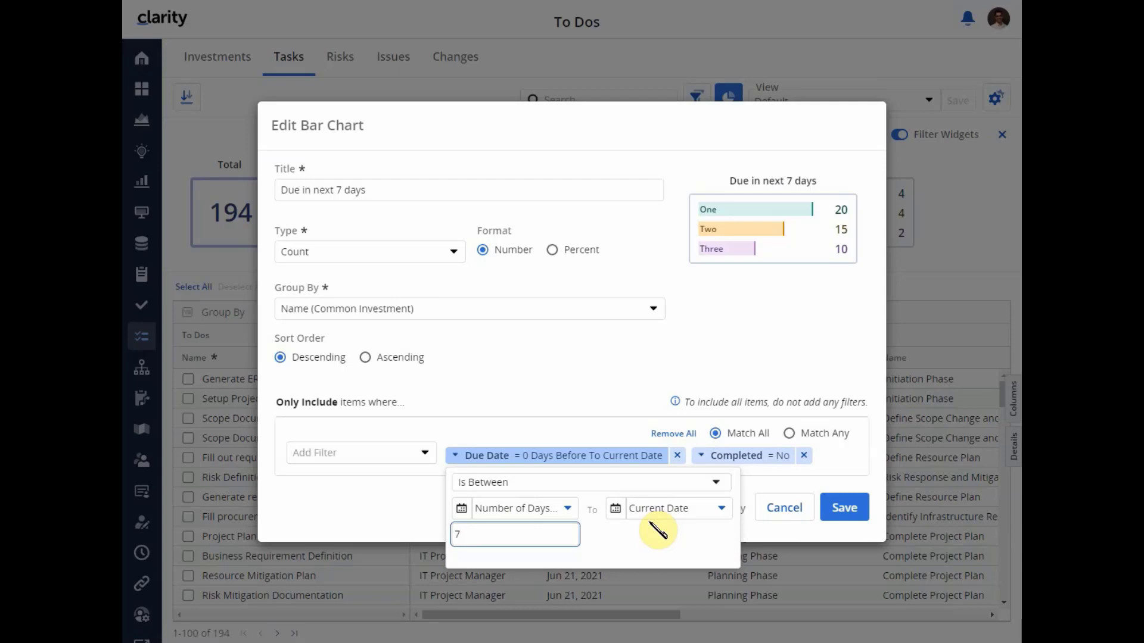
click(780, 508)
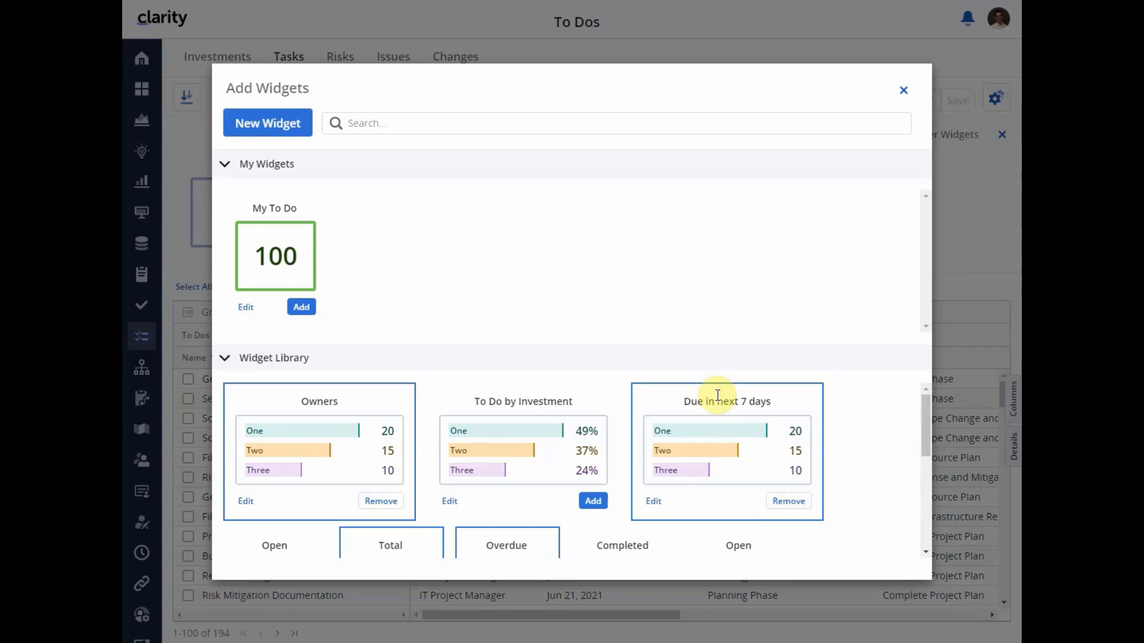
click(903, 91)
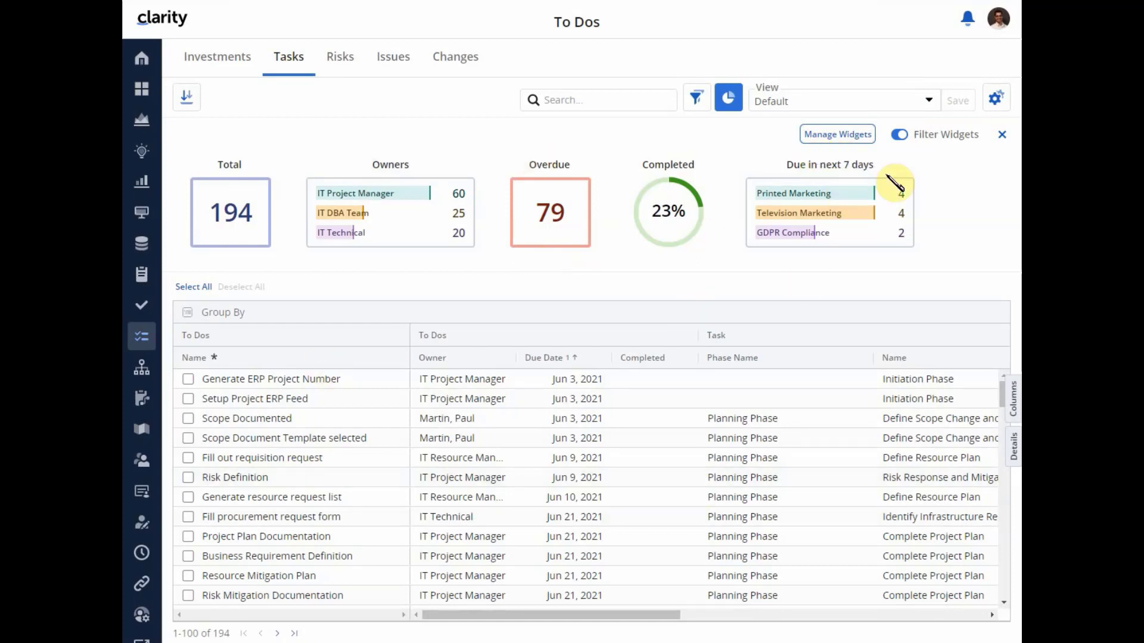
Apply the "Due next week" view to the task to dos and inspect its Due Date filter settings.
click(929, 100)
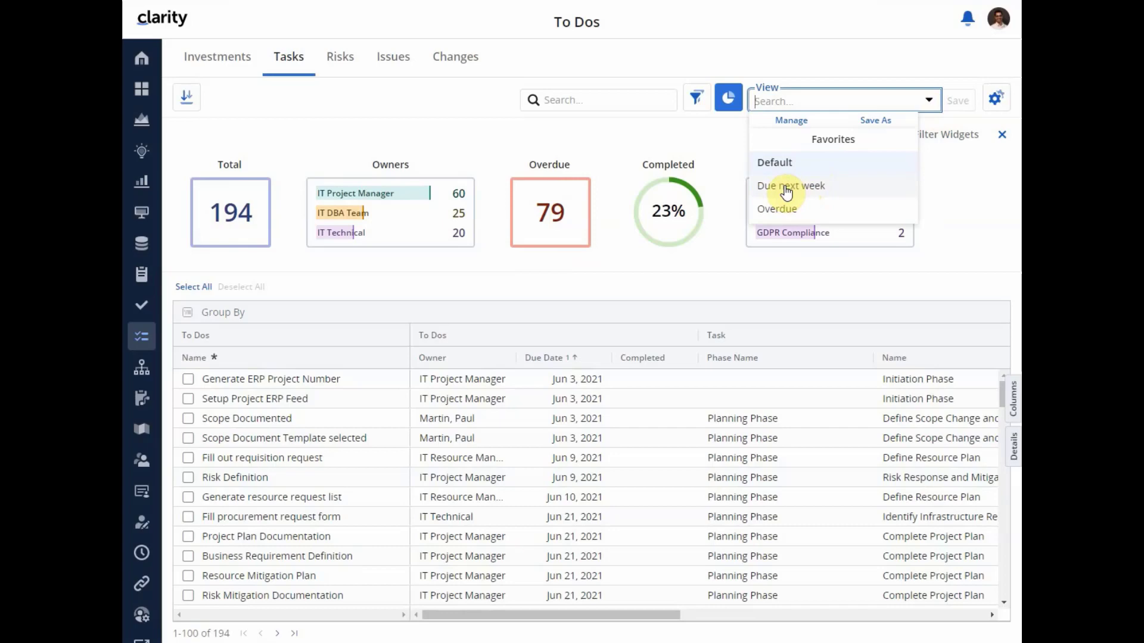
click(786, 190)
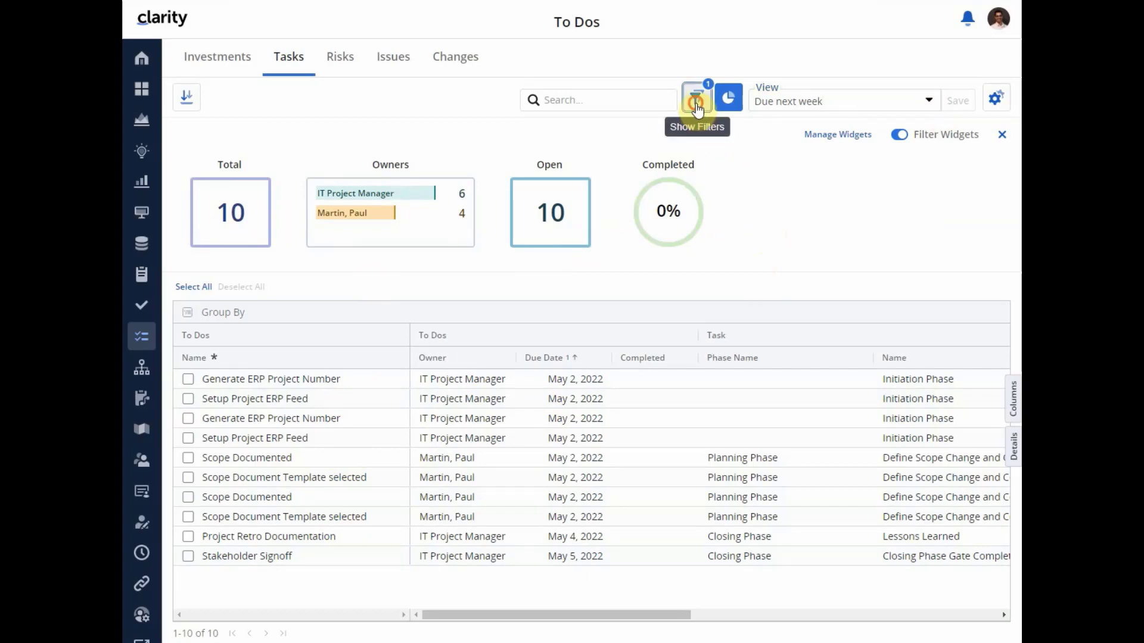
click(696, 100)
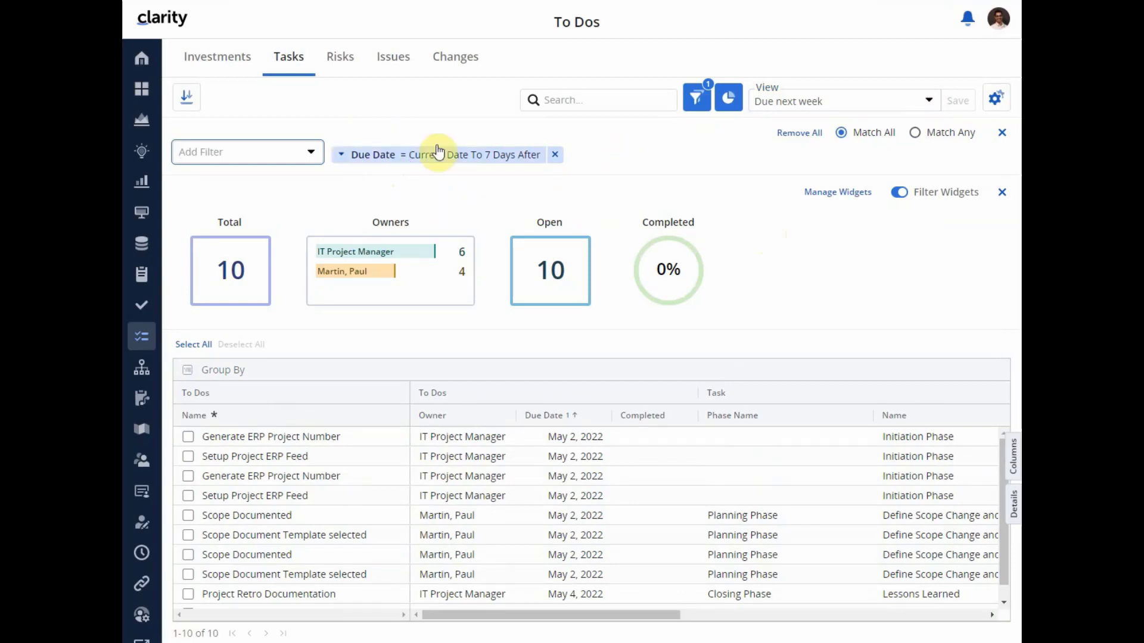
click(380, 158)
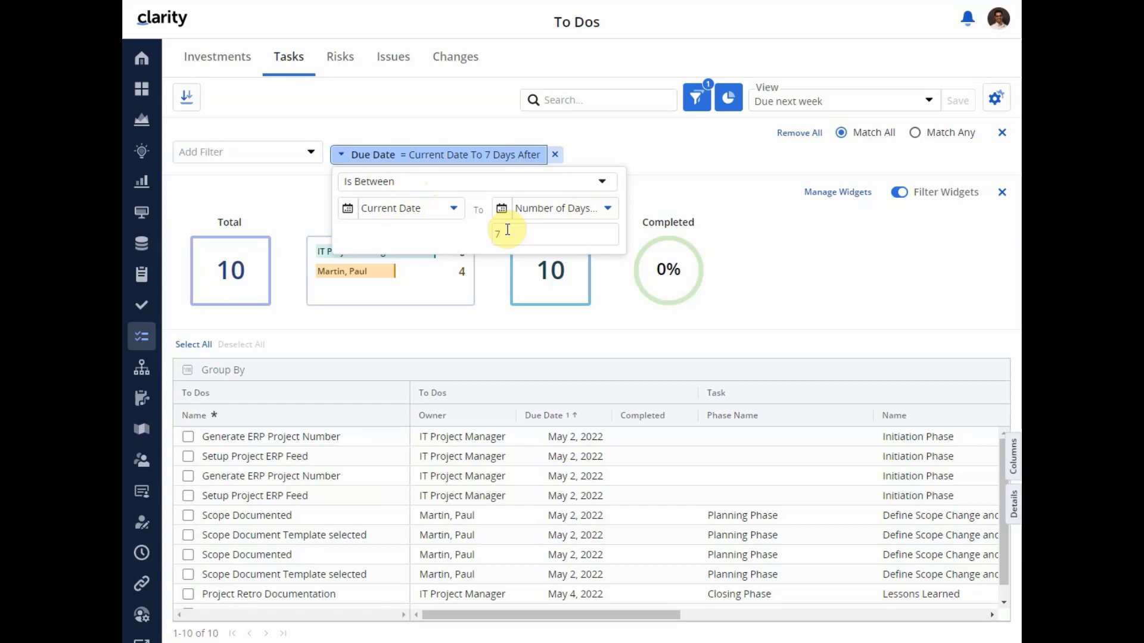
Set the Due Date filter to range from 30 days before the current date to the current date.
click(453, 209)
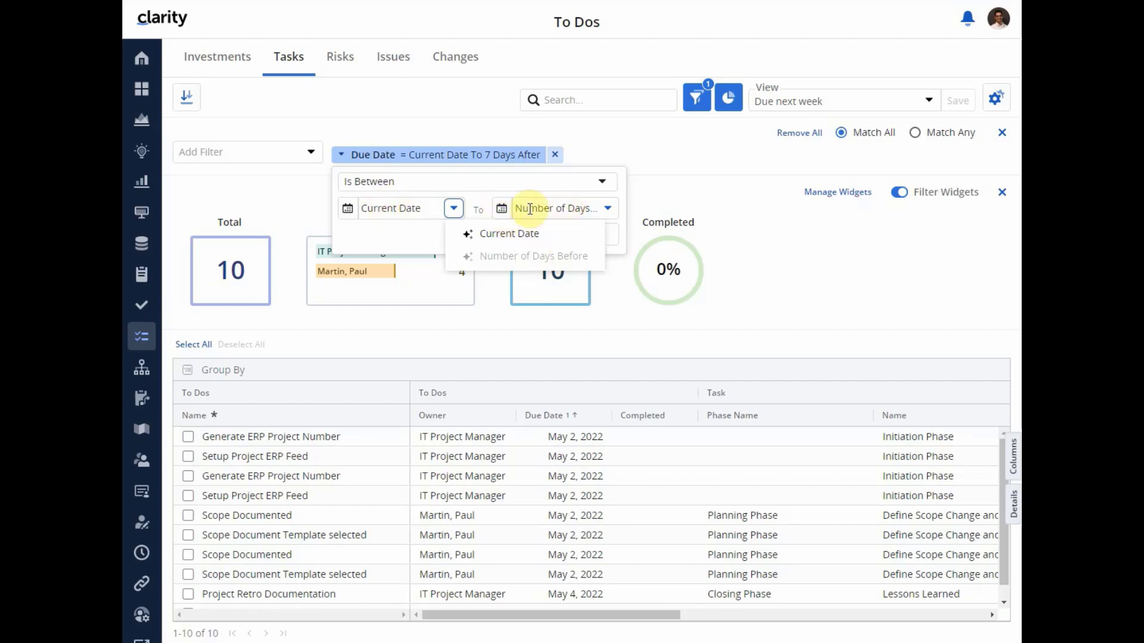
click(607, 209)
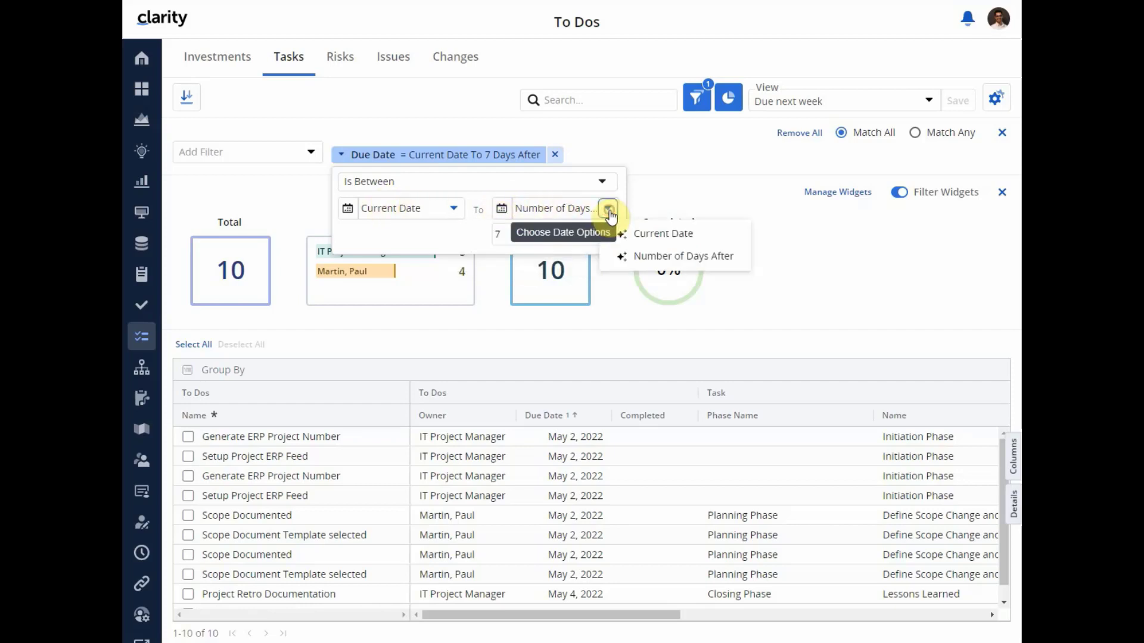
click(648, 233)
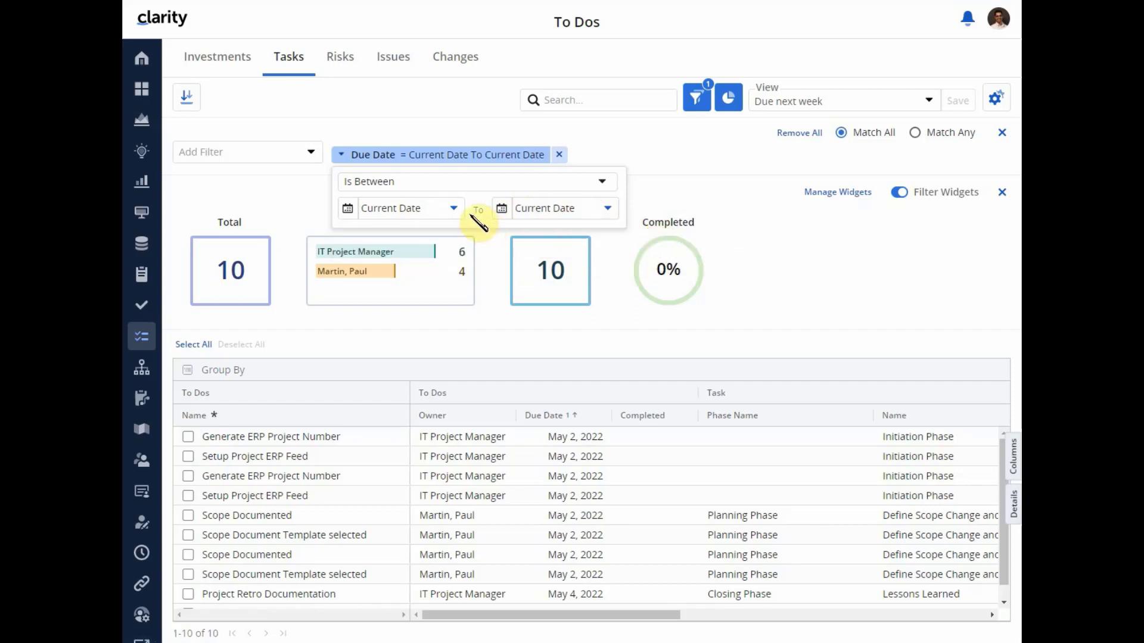
click(453, 208)
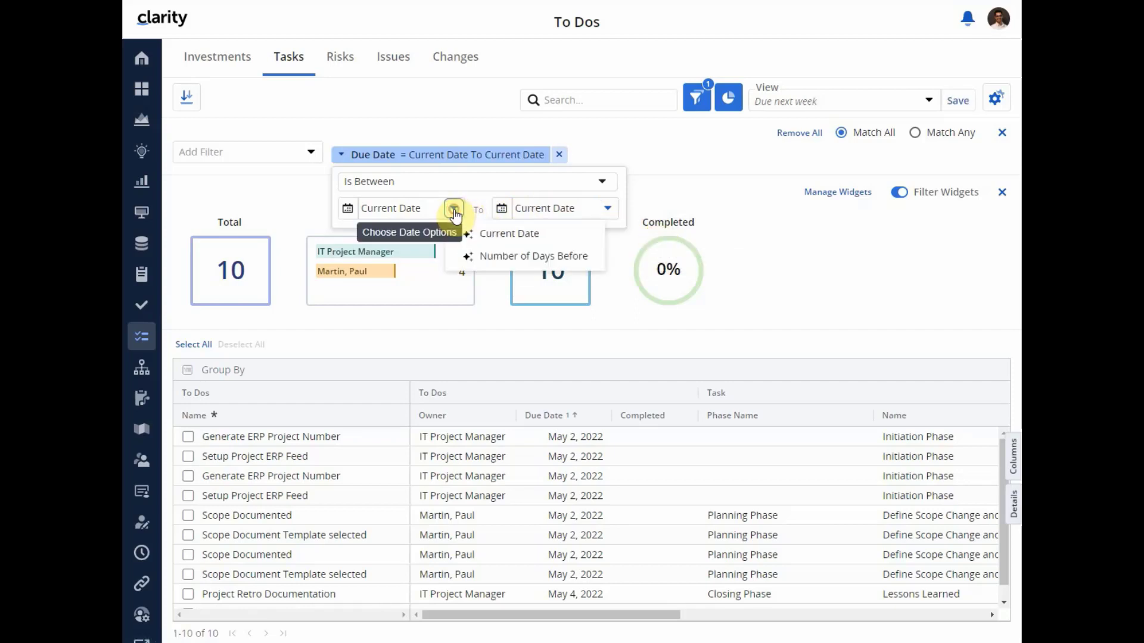
click(495, 256)
click(396, 236)
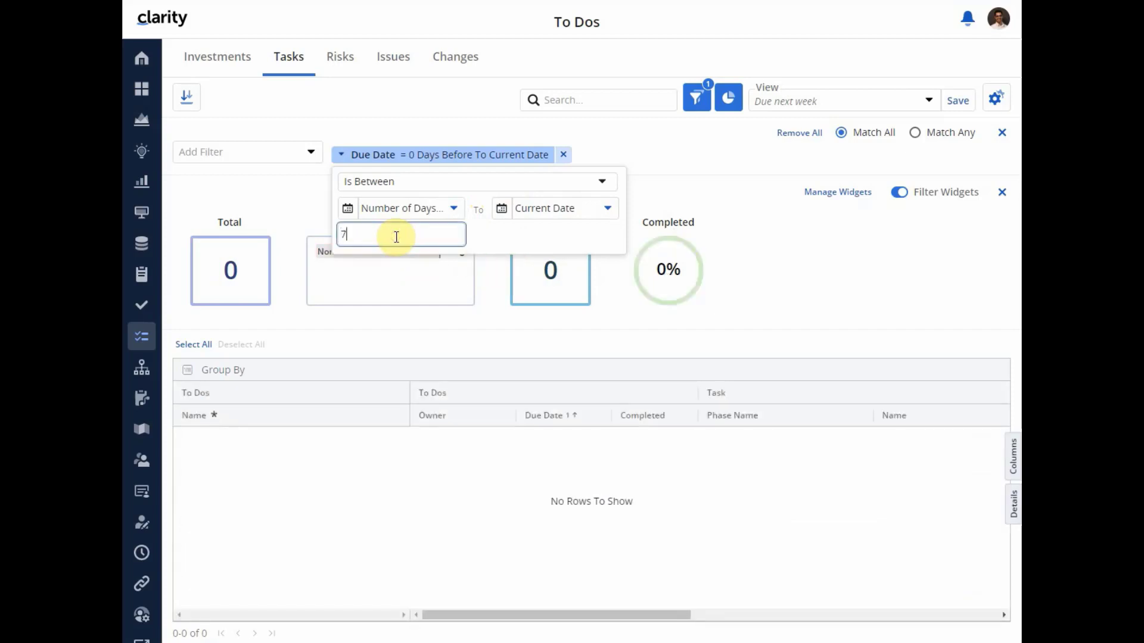
drag(397, 237, 342, 238)
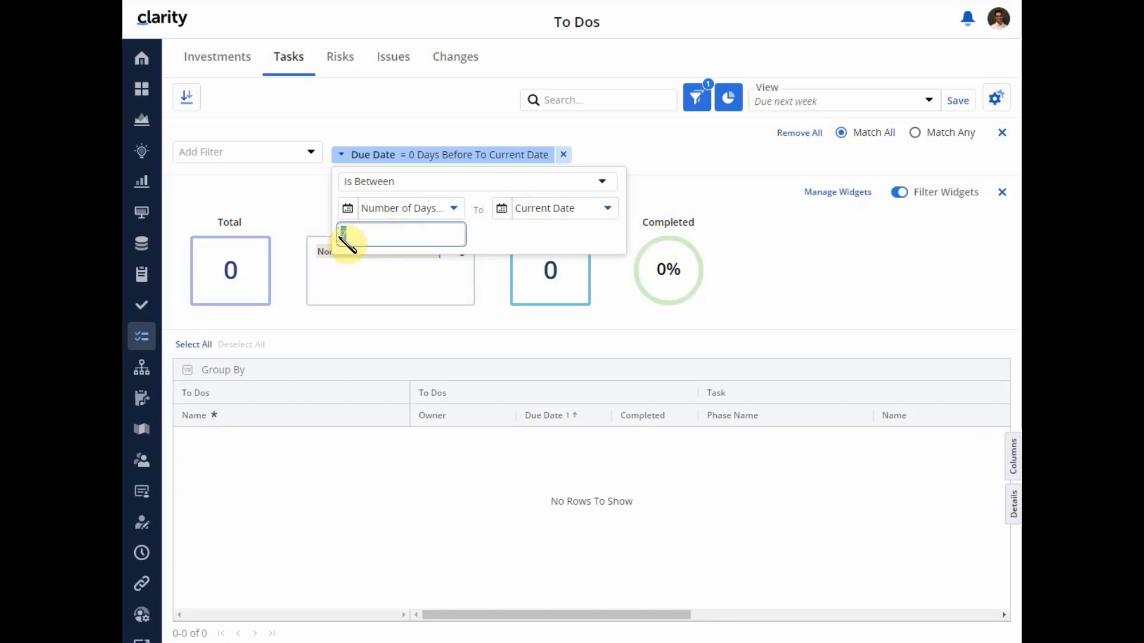
text(30)
click(296, 203)
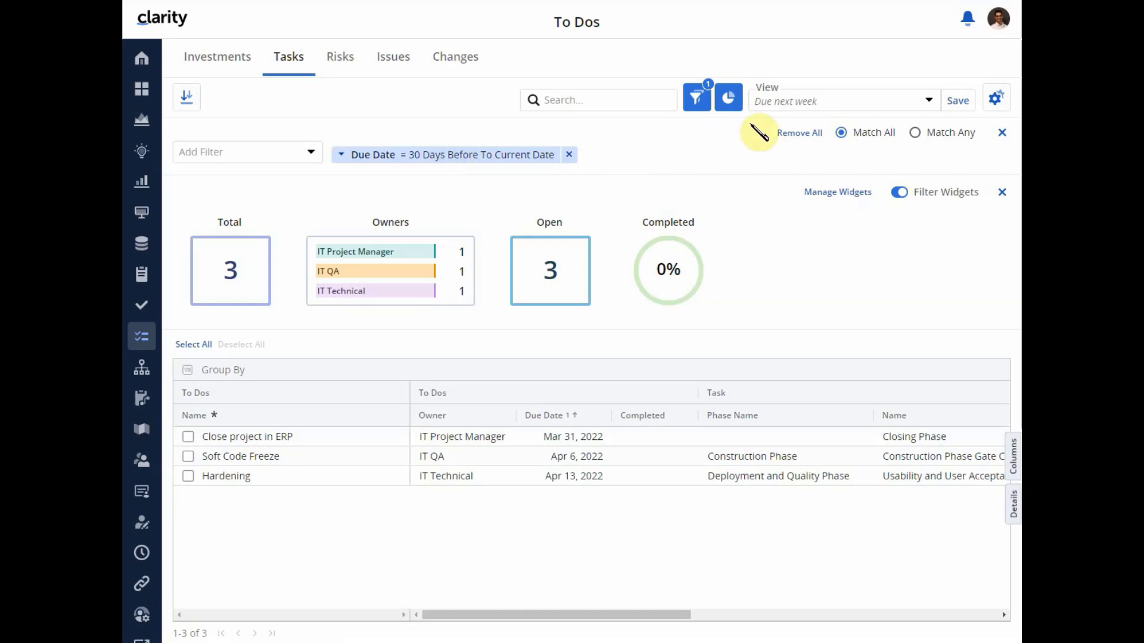
Apply the Overdue view to the task to dos and open its Due Date filter settings.
click(928, 101)
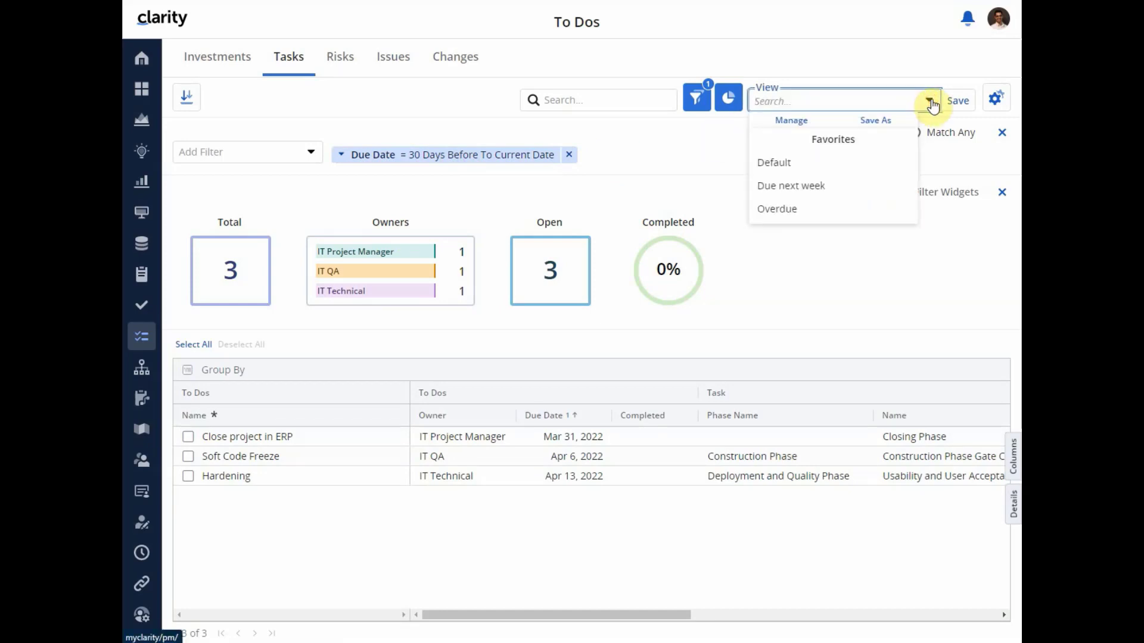
click(775, 210)
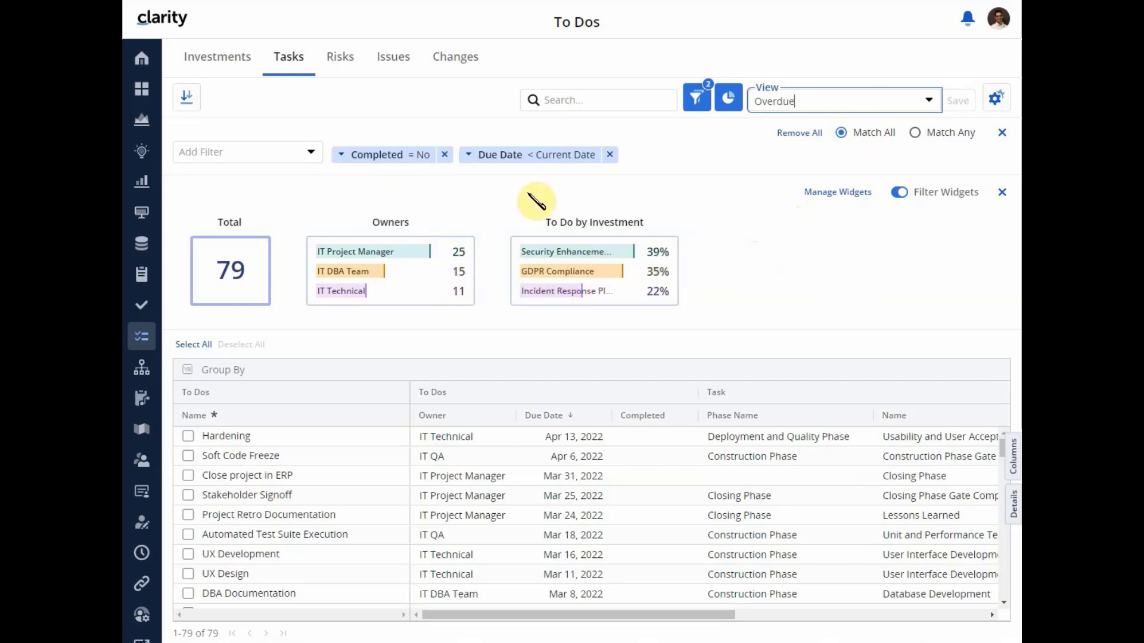
click(535, 166)
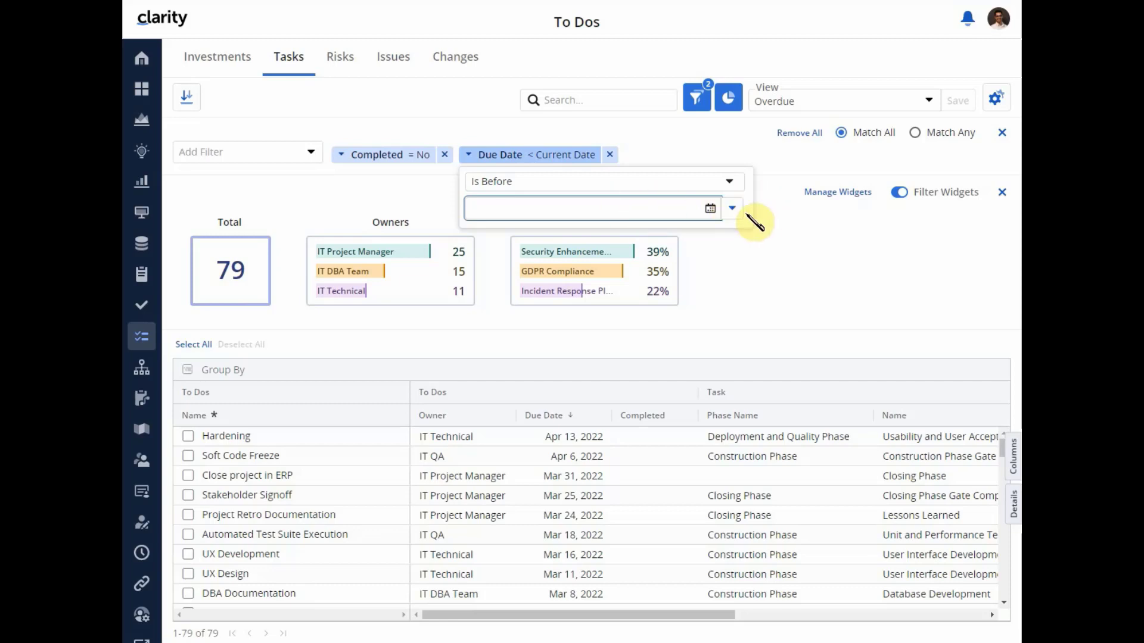
Change the Due Date filter's operator to Is Between and set its end date to Current Date.
click(731, 187)
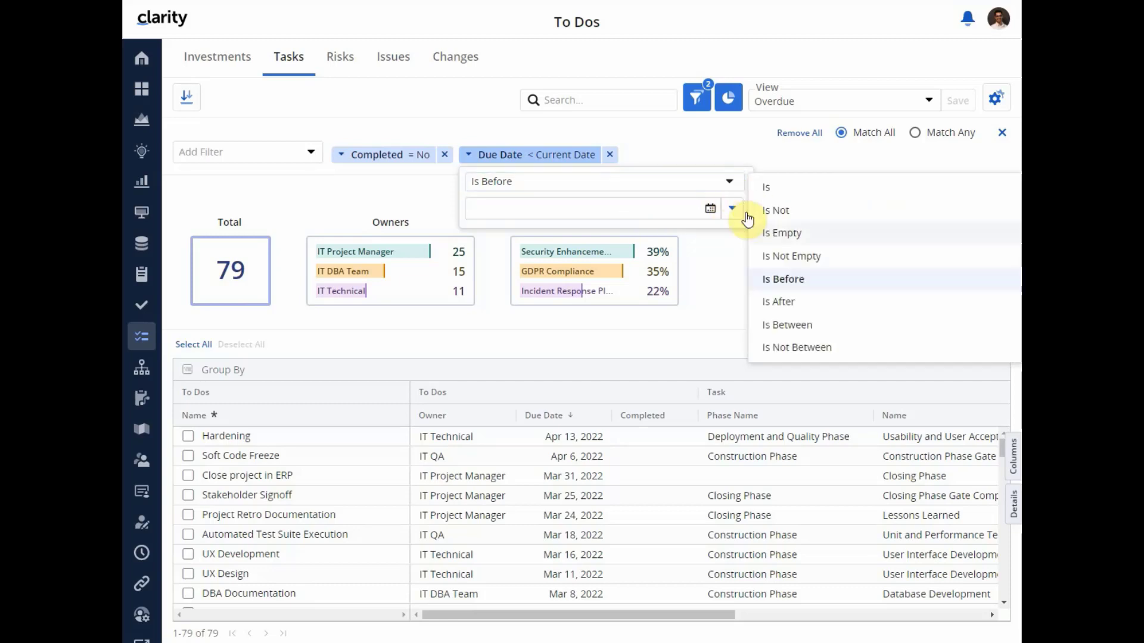
click(803, 325)
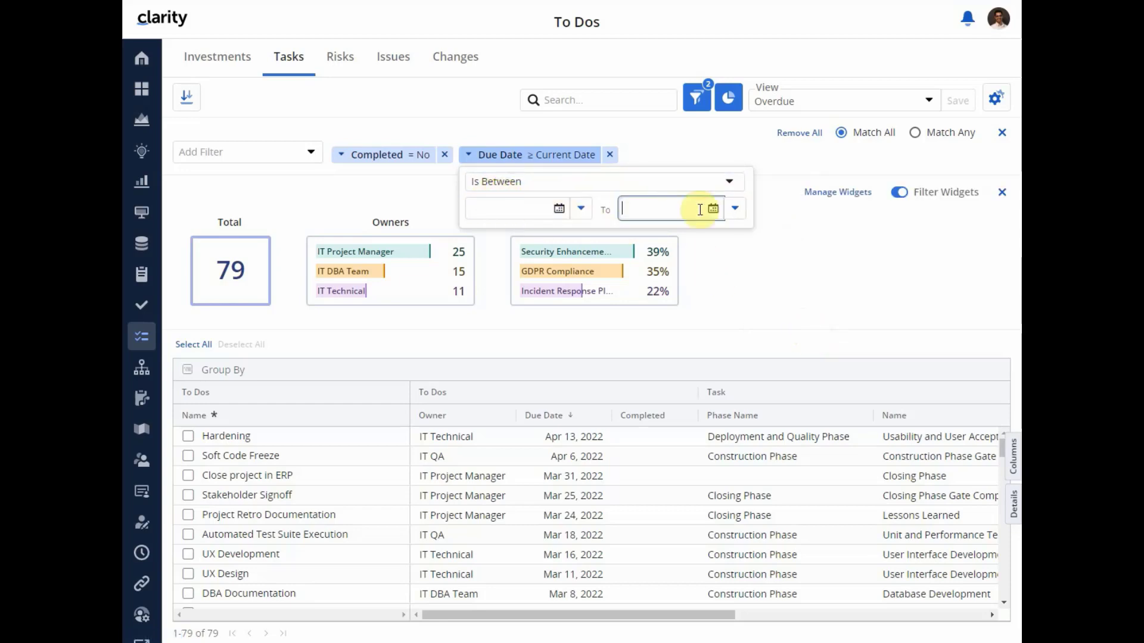
click(737, 211)
click(774, 236)
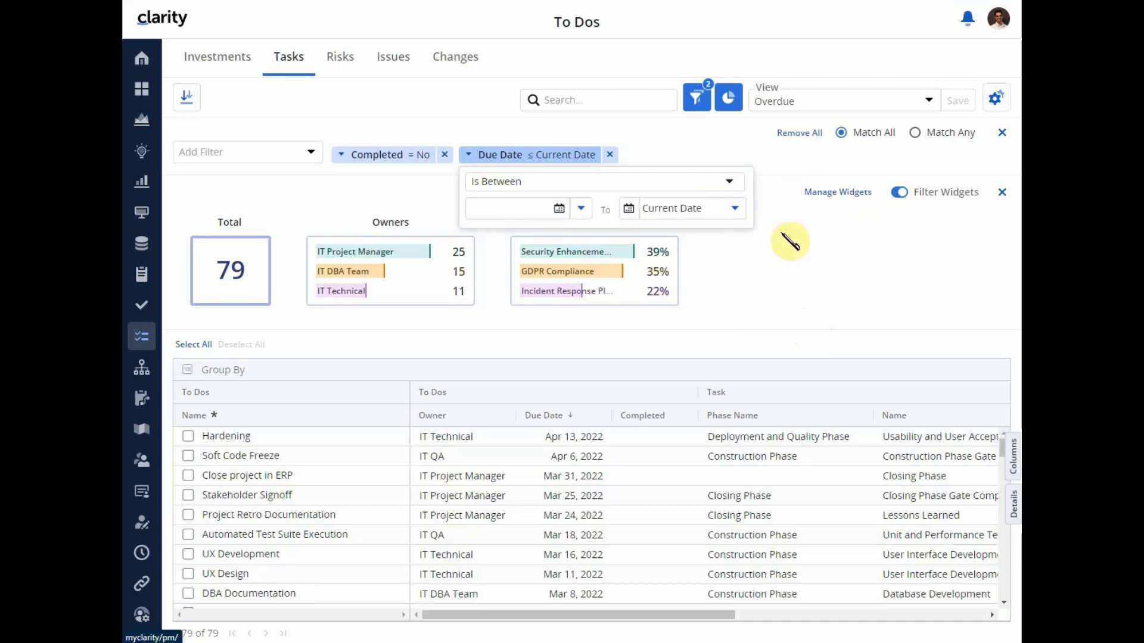
click(581, 208)
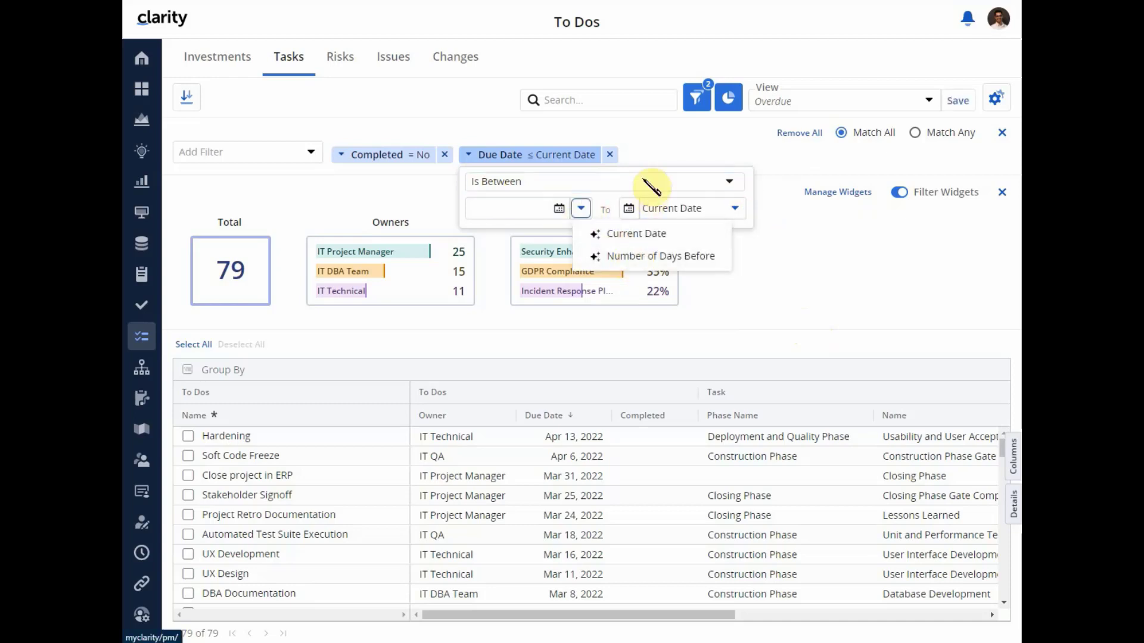
click(655, 165)
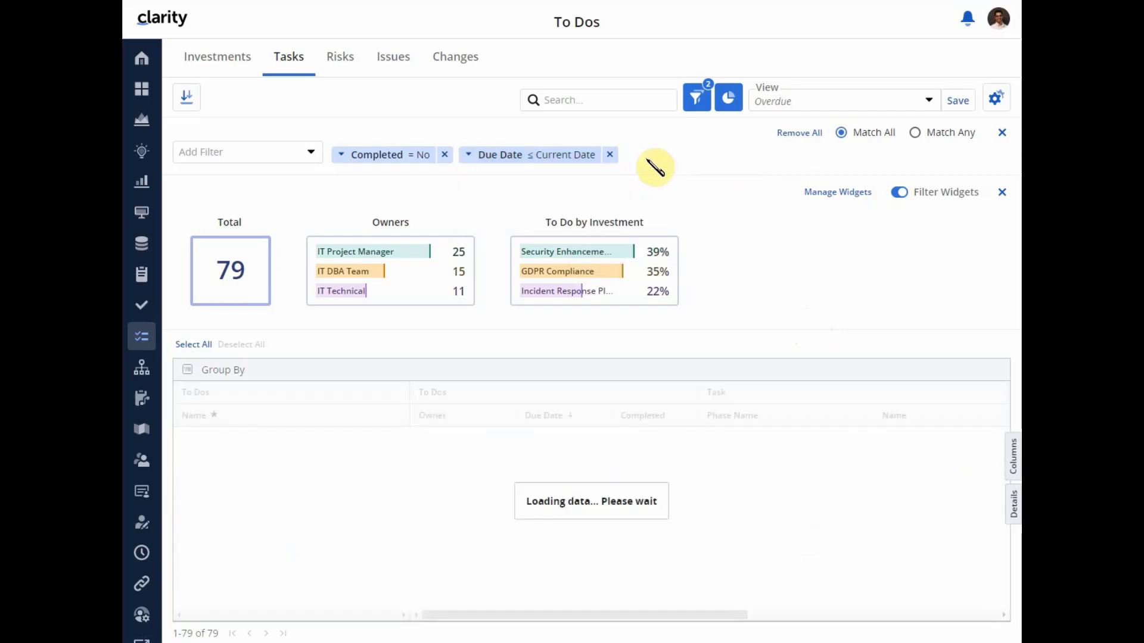
Set the start of the Overdue view's Due Date range to 30 days before the current date.
click(531, 158)
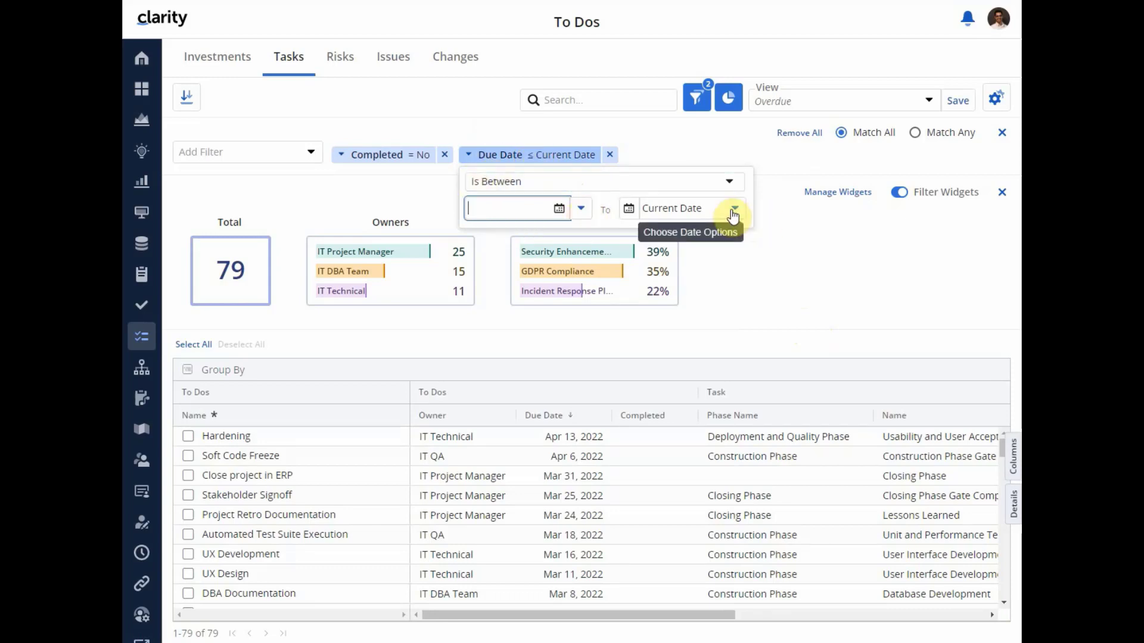
click(590, 211)
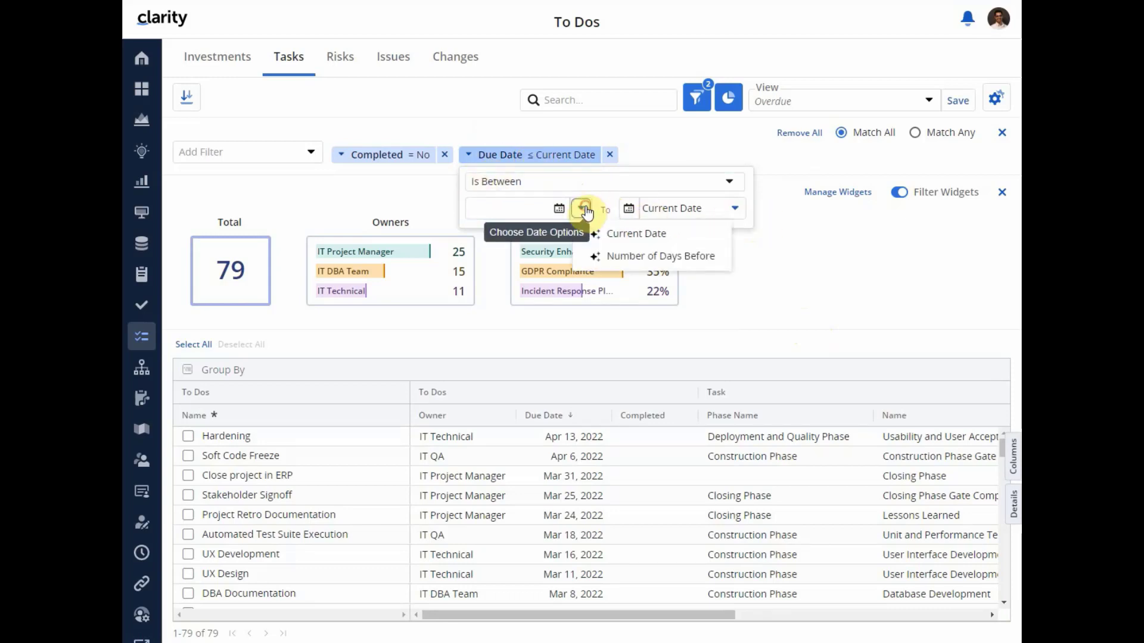
click(630, 256)
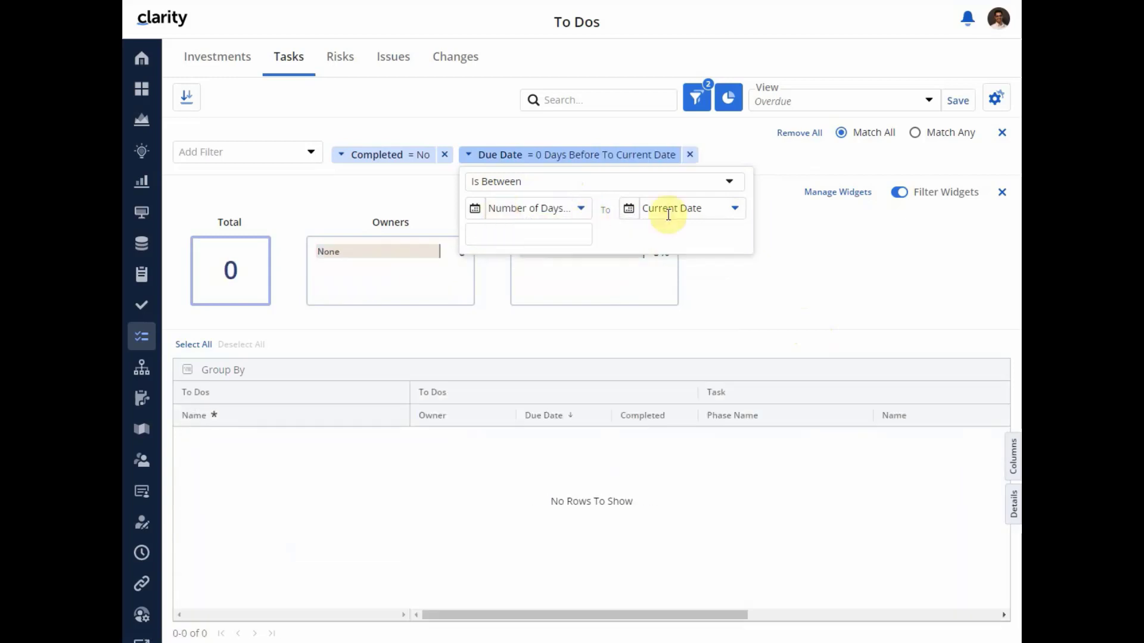
click(521, 232)
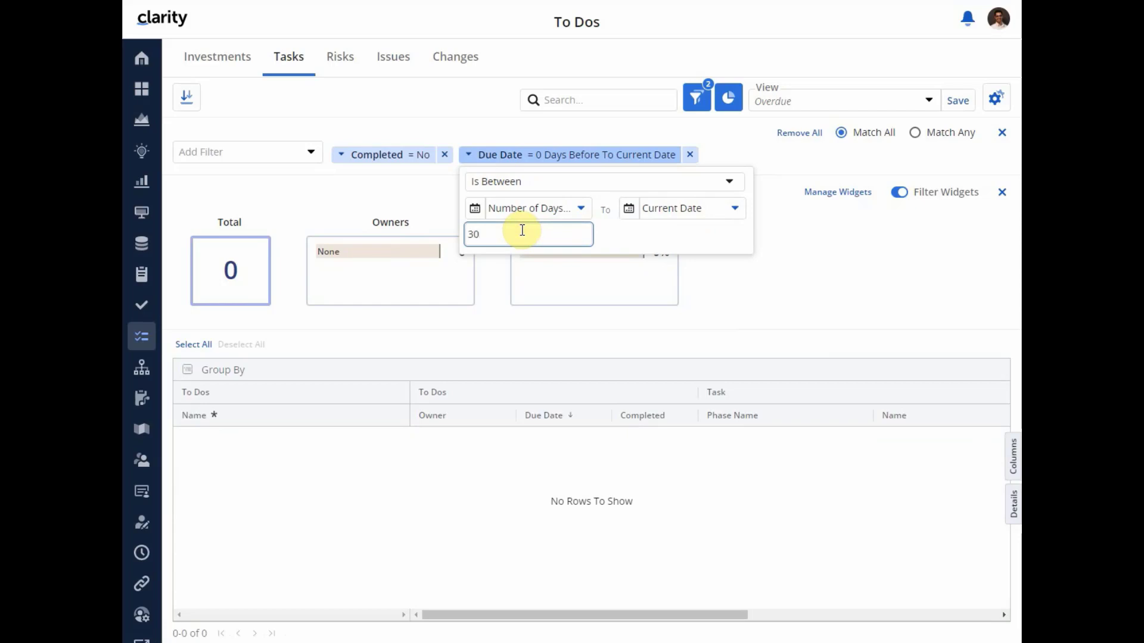
click(749, 156)
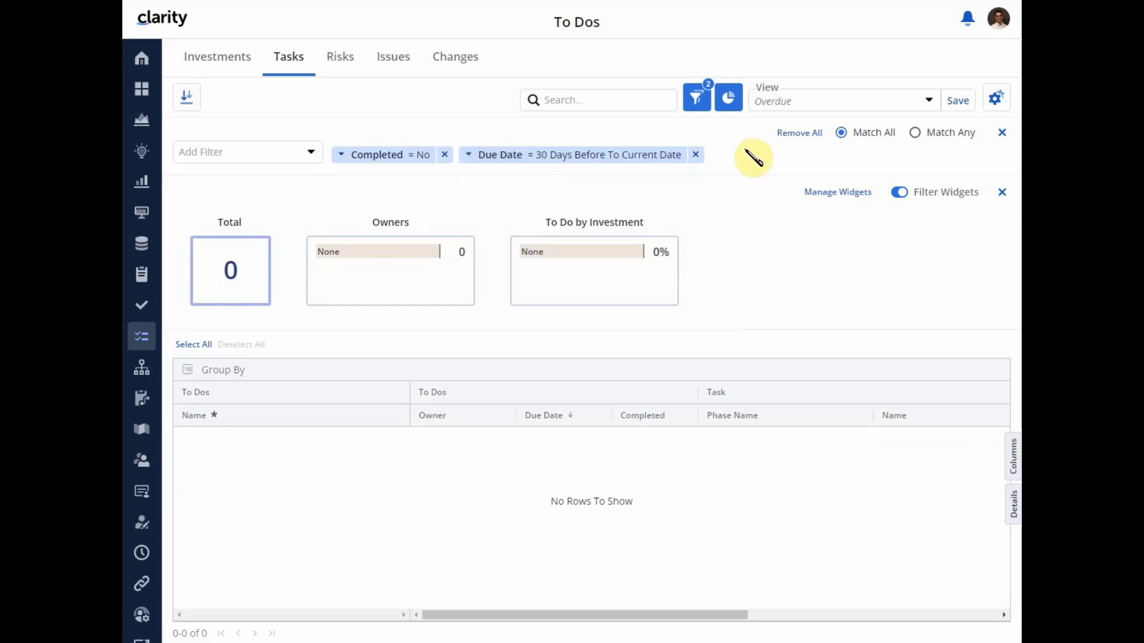